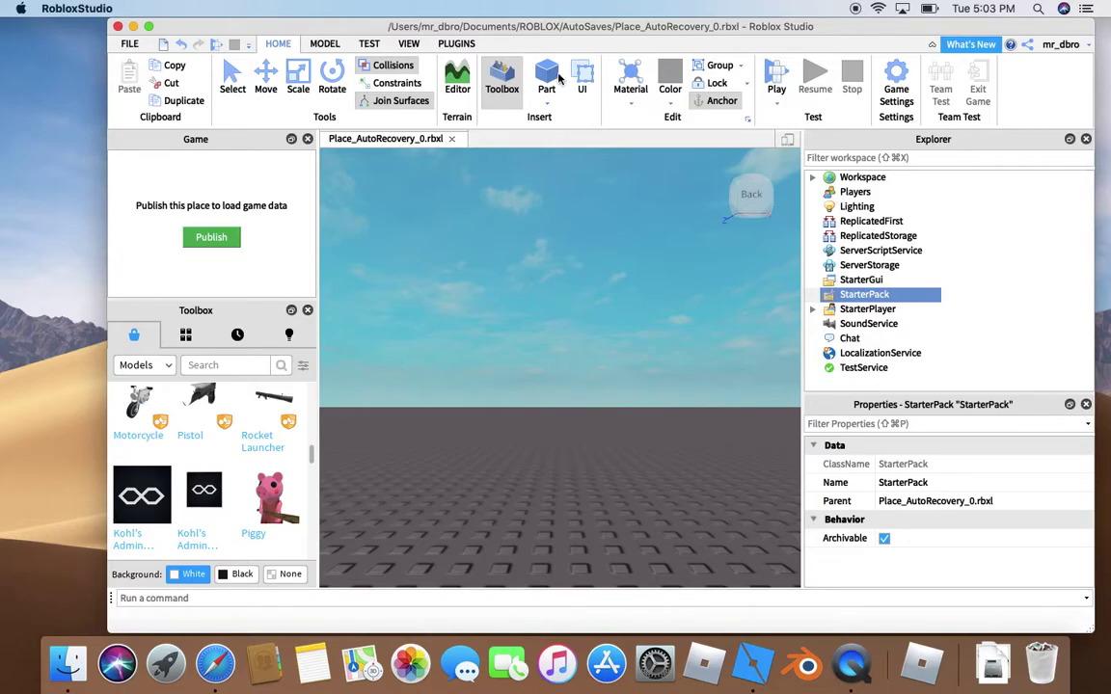
Step: Insert a new part into the workspace
mouse_move(563, 33)
mouse_down()
mouse_move(593, 46)
mouse_move(661, 410)
mouse_move(473, 33)
mouse_move(552, 25)
mouse_up()
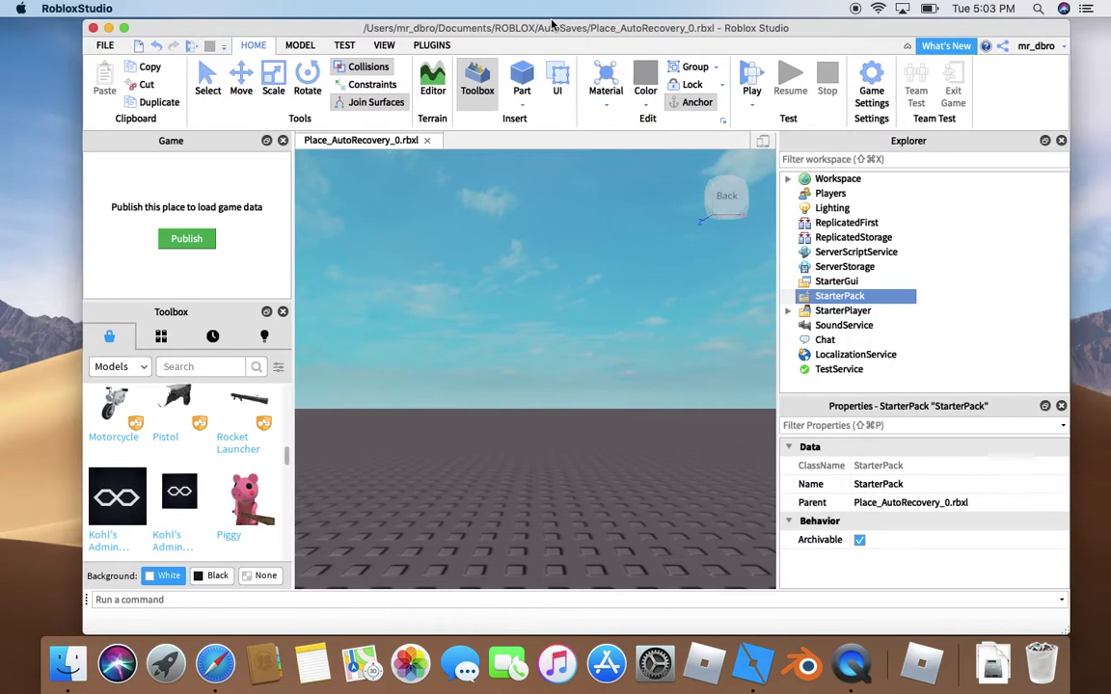
click(193, 366)
click(522, 79)
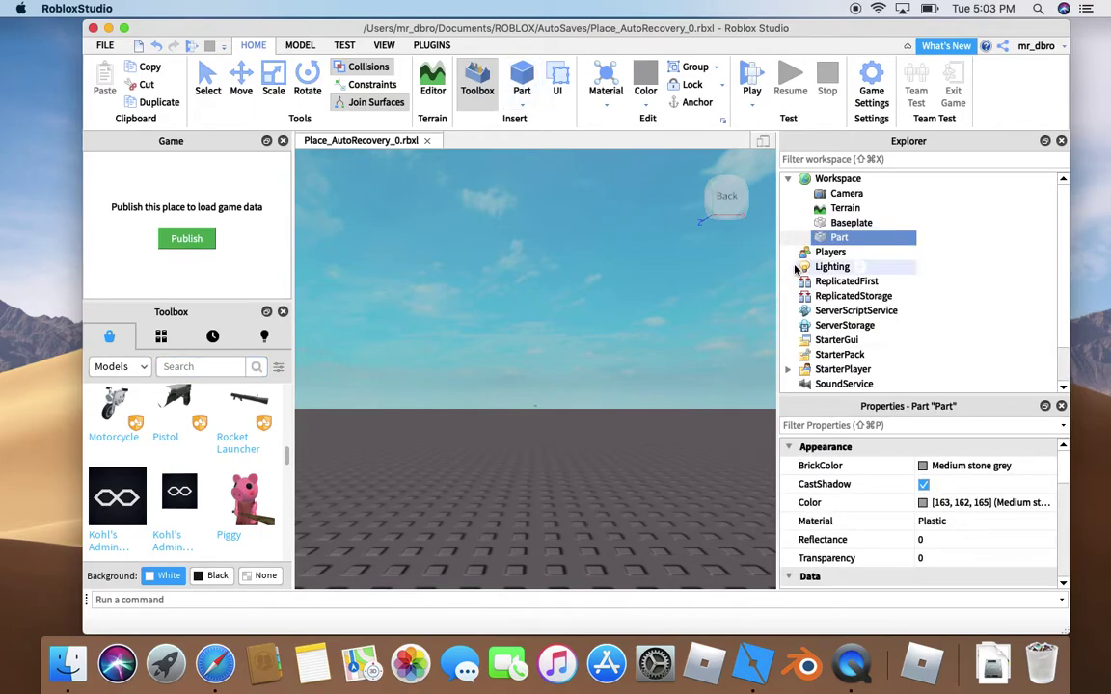
Step: Rename the new part in the workspace as Handle
double_click(840, 238)
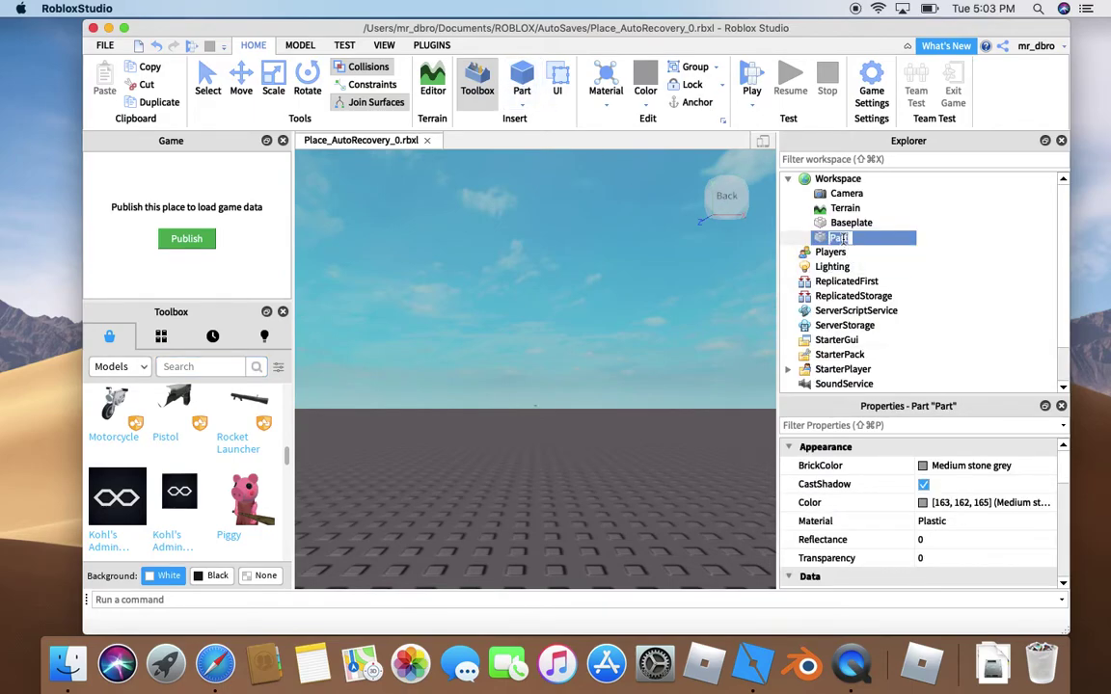
key(BackSpace)
key(Return)
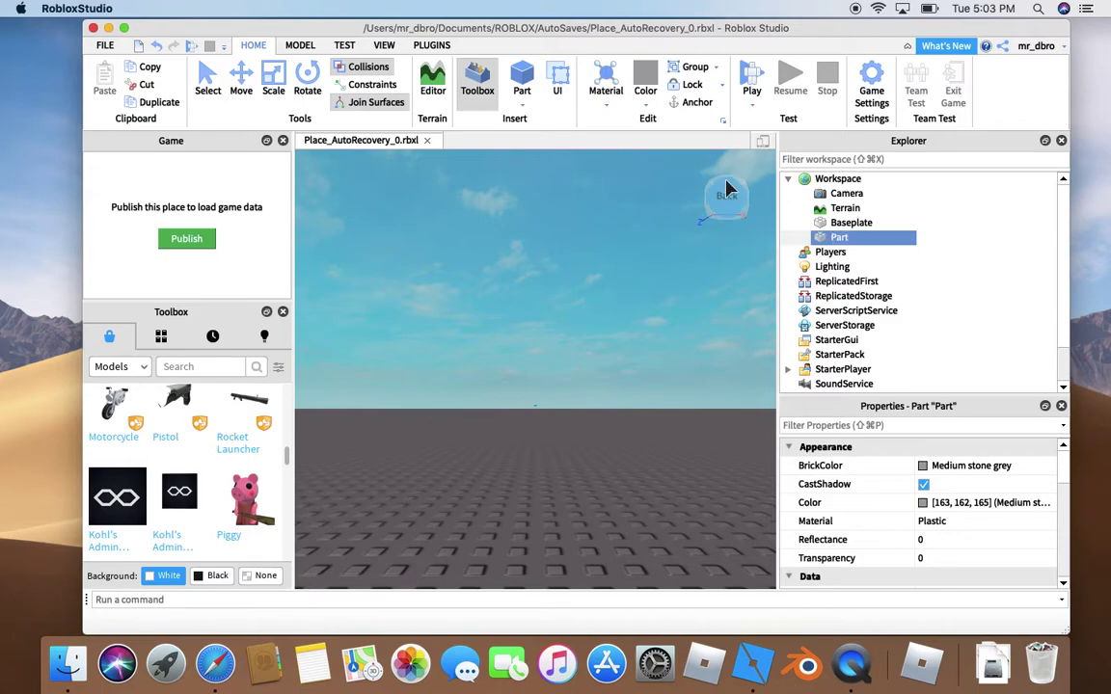
click(727, 185)
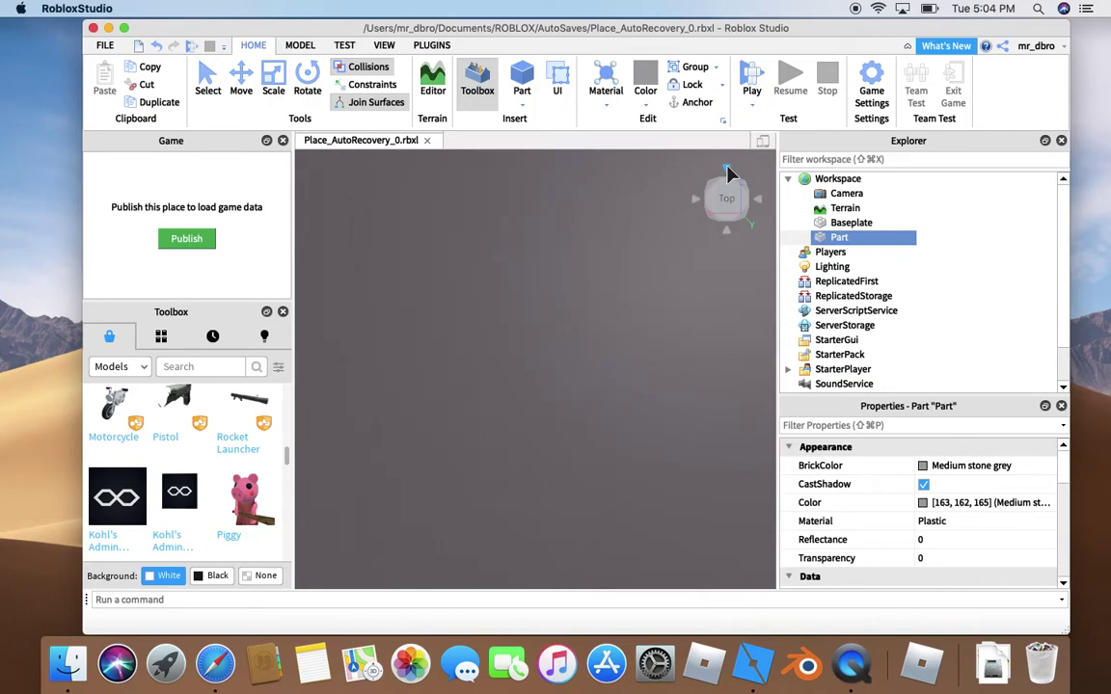
mouse_move(851, 234)
key(f)
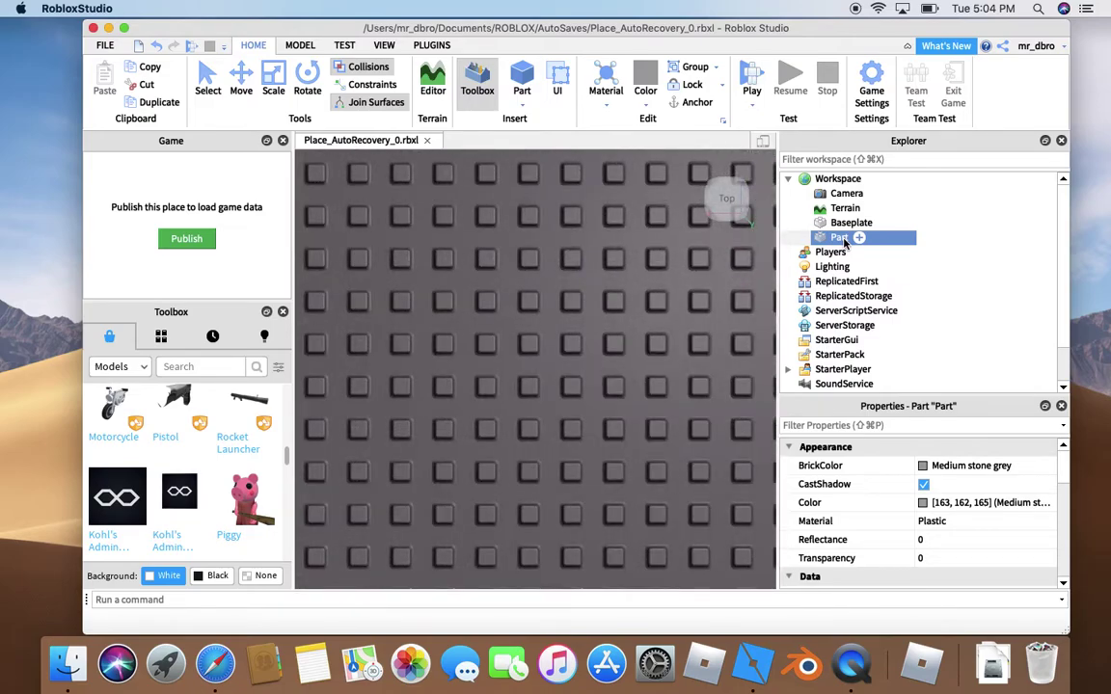
double_click(841, 241)
text(Handle)
key(Return)
Step: Add a Tool to StarterPack and move the Handle part into it
click(848, 356)
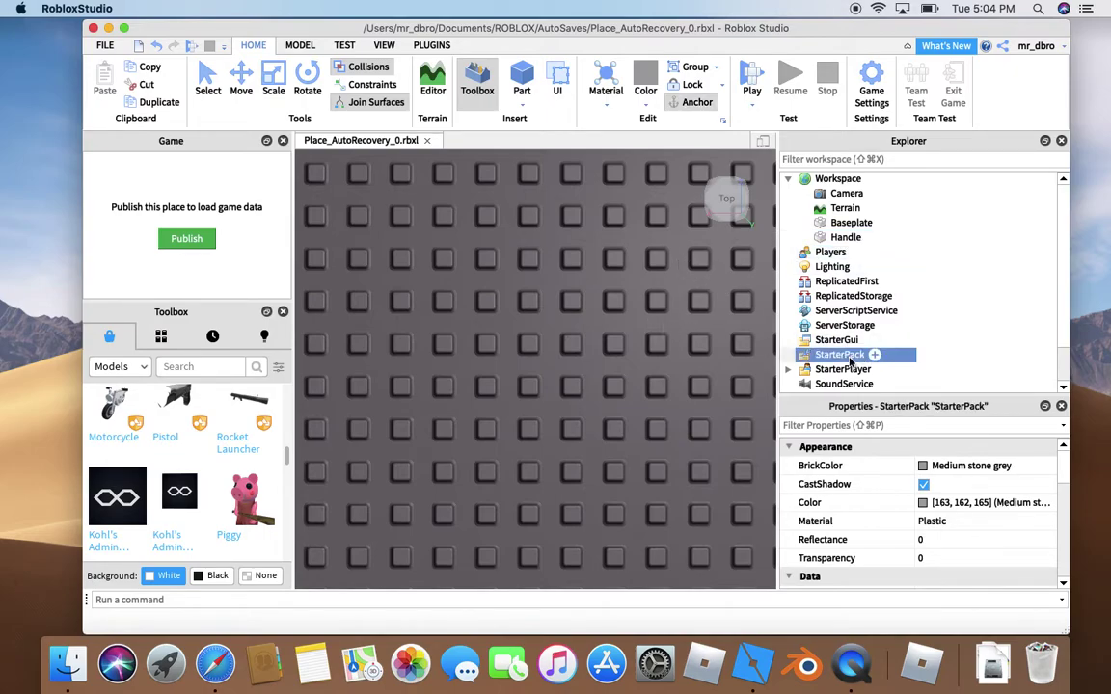
click(875, 356)
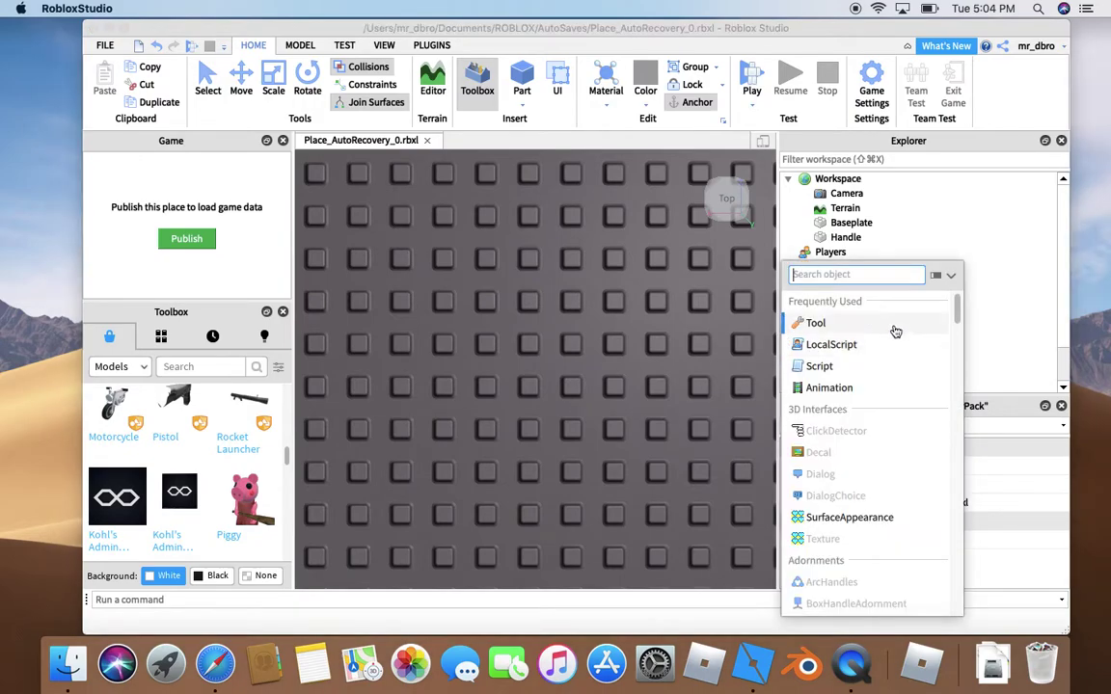
click(833, 330)
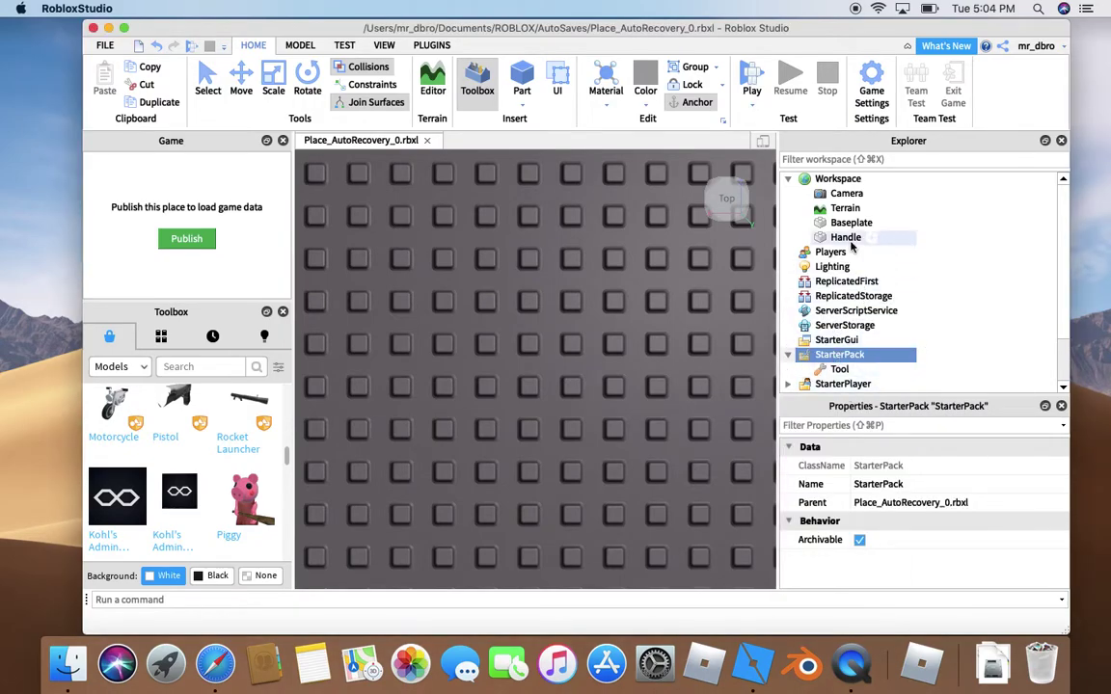
drag(843, 237, 844, 374)
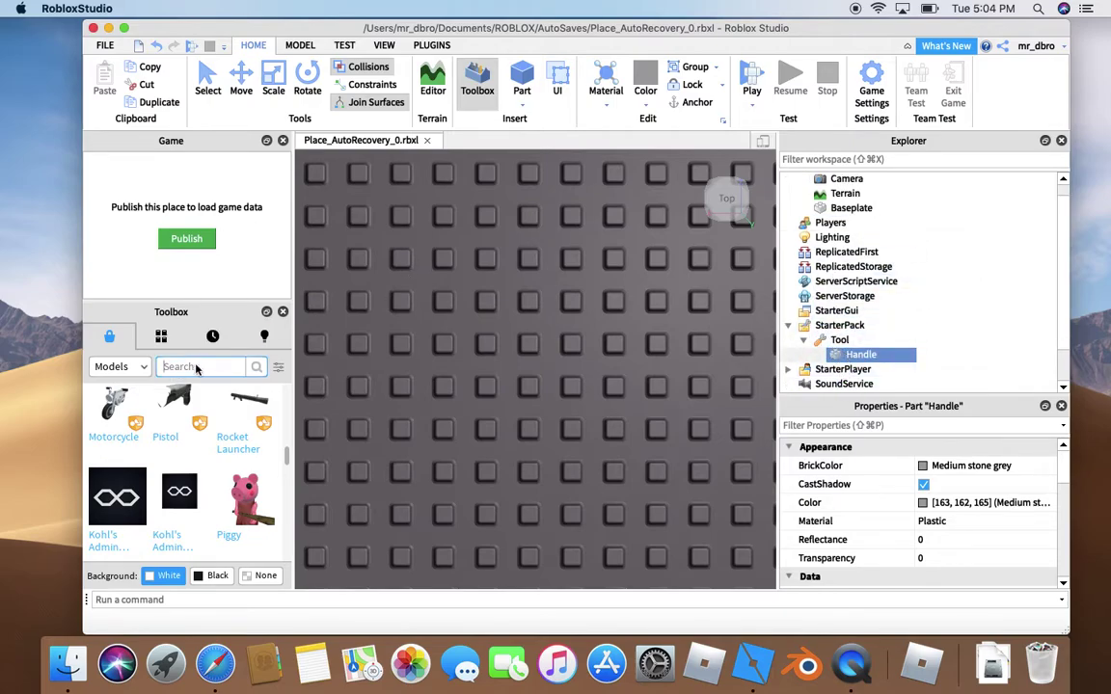
Step: Browse the toolbox's Meshes category and search it for "felepe"
click(200, 368)
click(121, 367)
click(114, 398)
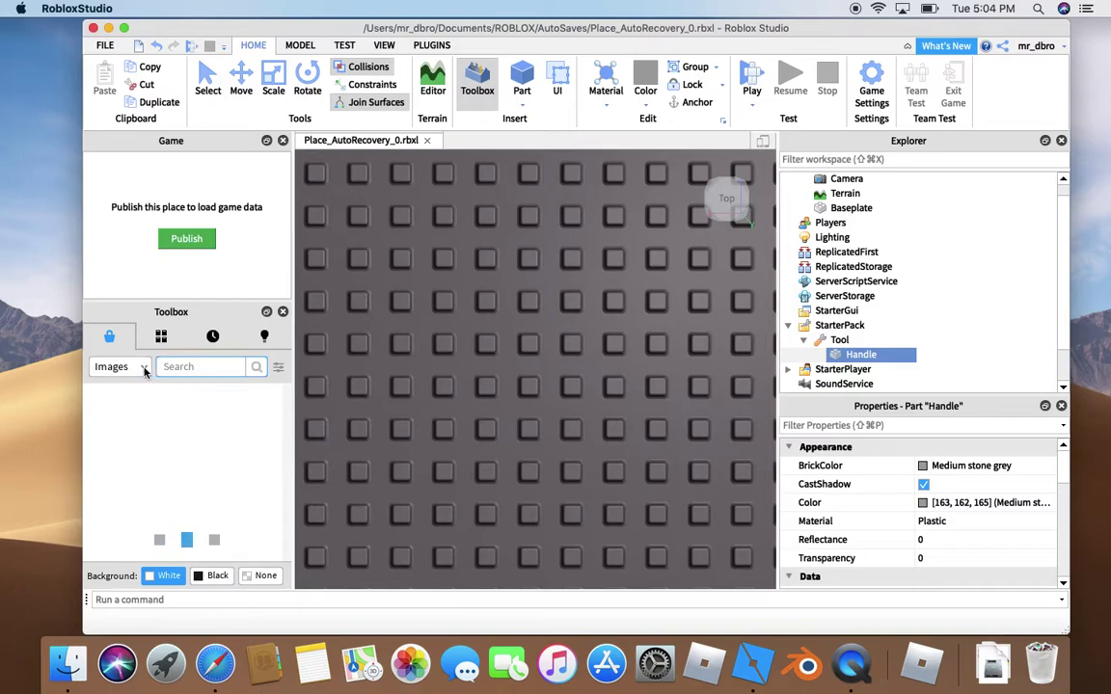
click(145, 372)
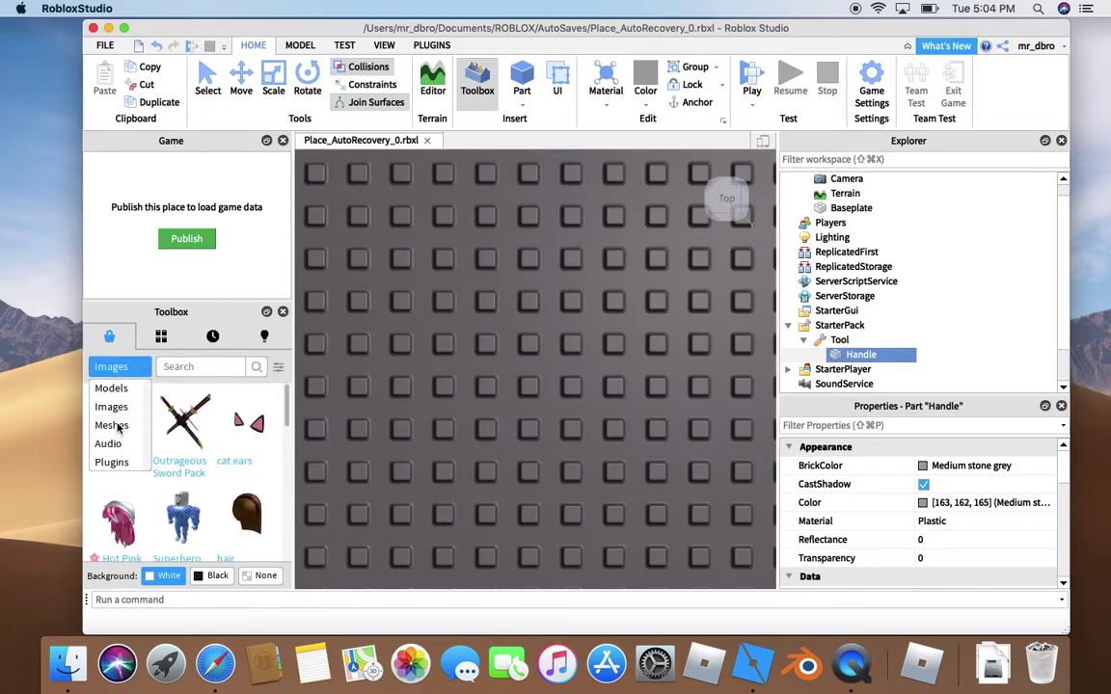
click(113, 425)
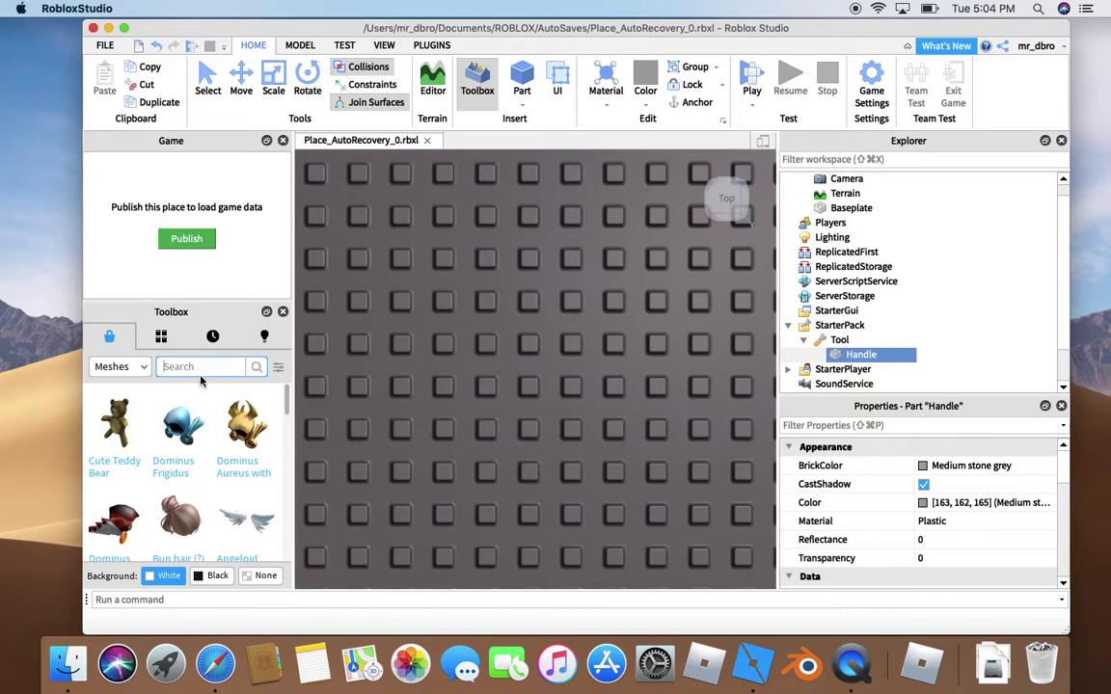
drag(287, 393, 300, 512)
click(208, 367)
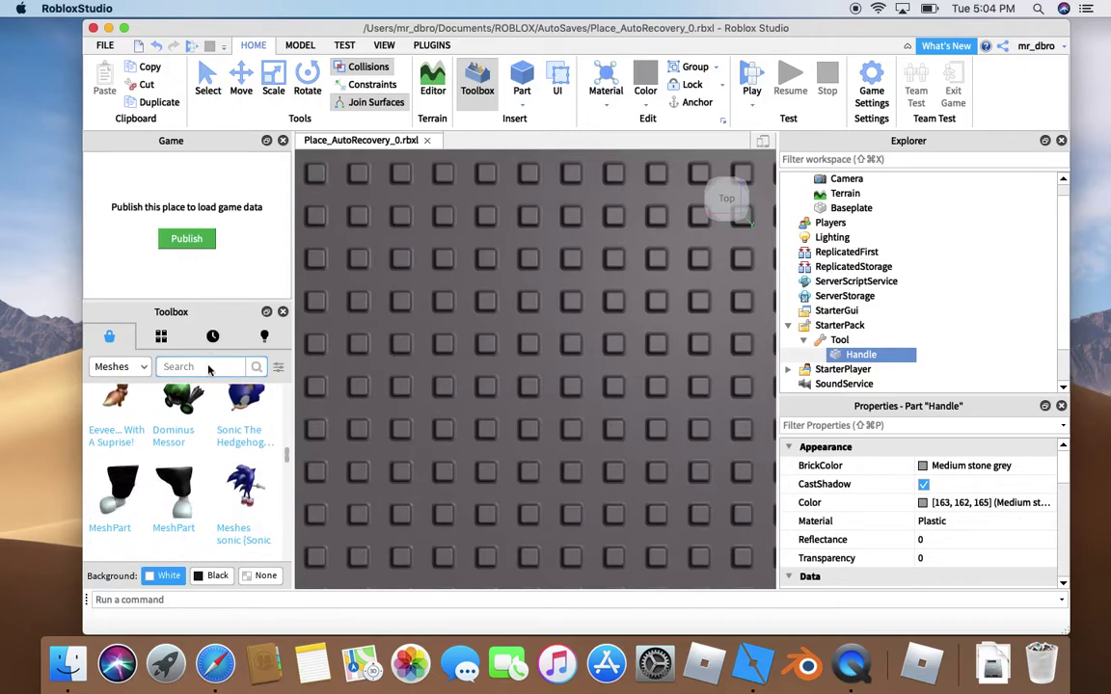
text(felepe)
key(Return)
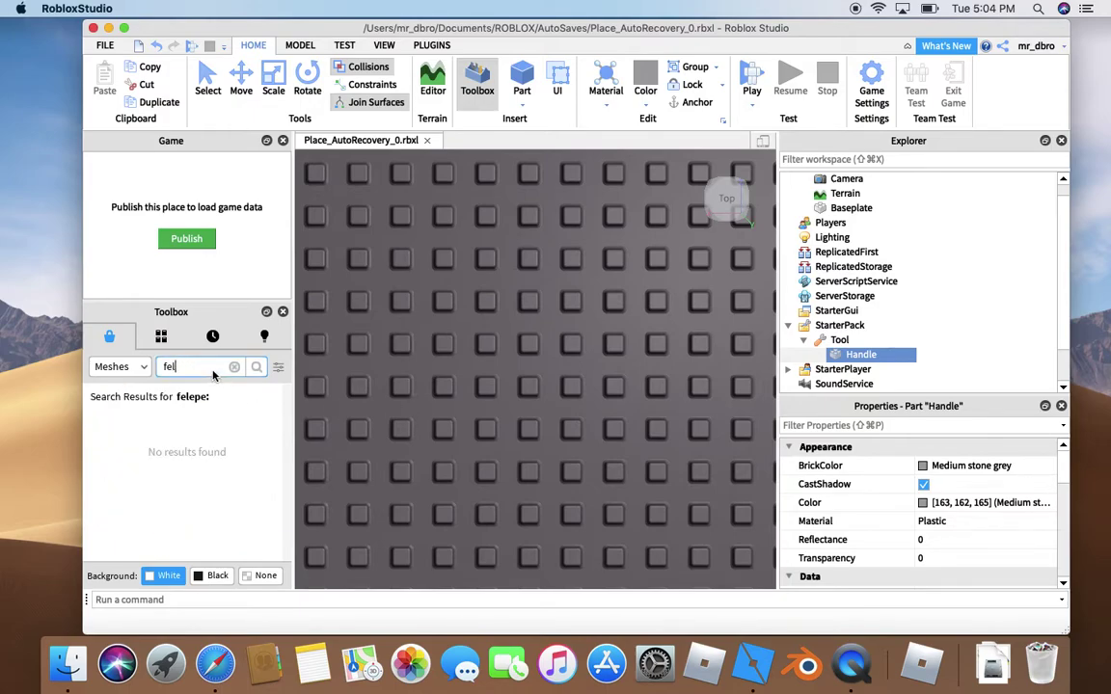
key(BackSpace)
Step: Search the toolbox's Models category for "felepe", and retry with a corrected spelling
click(120, 367)
click(114, 388)
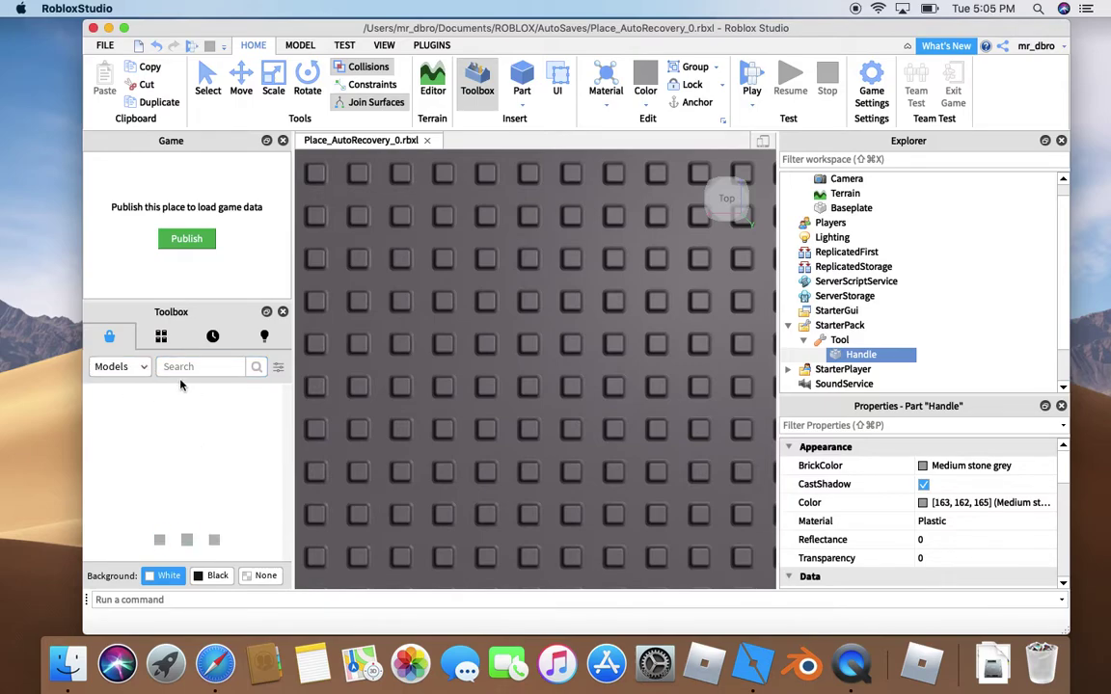
click(182, 376)
text(felepe)
key(Return)
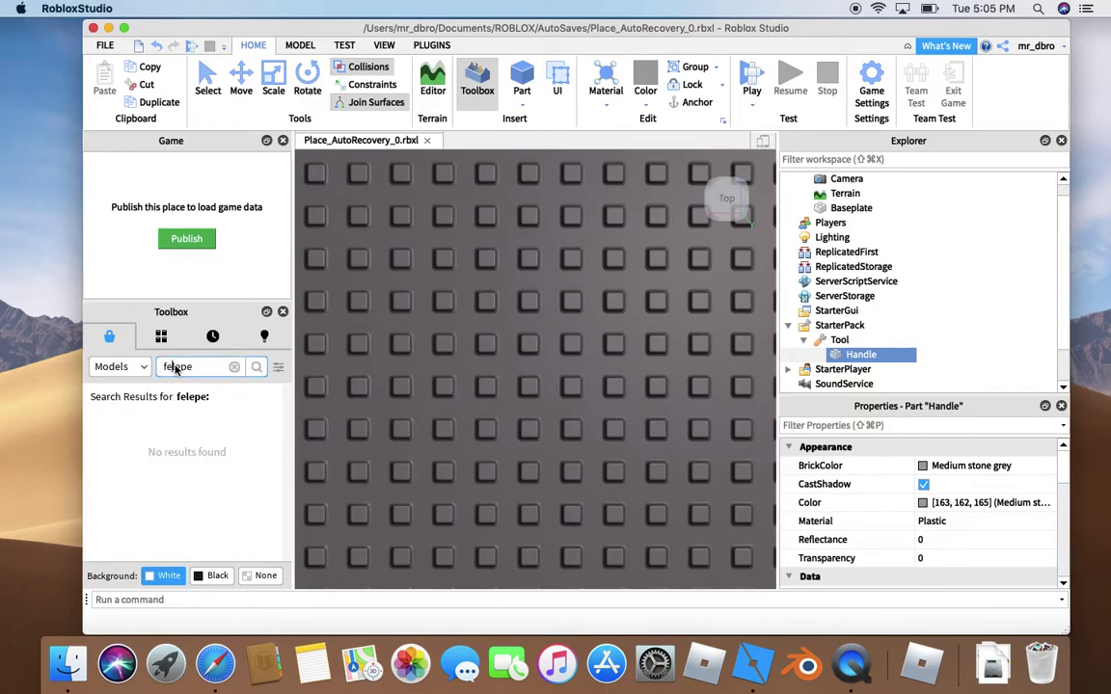
key(BackSpace)
text(i)
key(Return)
Step: Search the toolbox models for "dominus" and insert the Dominus Aureus model into the workspace
key(BackSpace)
key(BackSpace)
text(dominus)
key(Return)
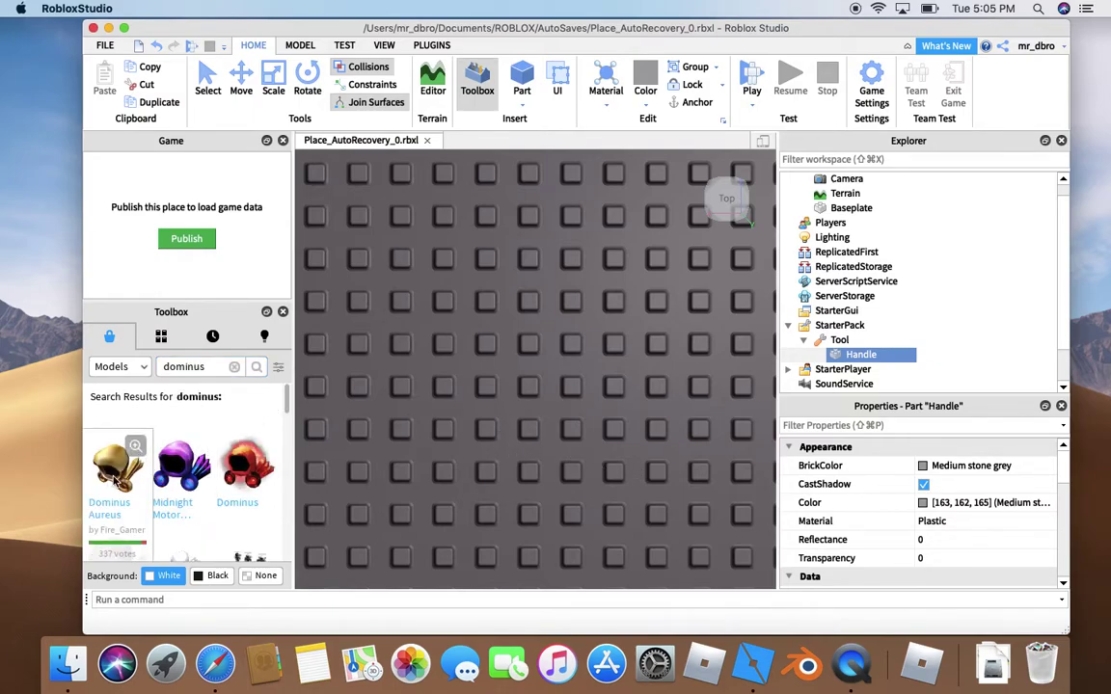
click(115, 471)
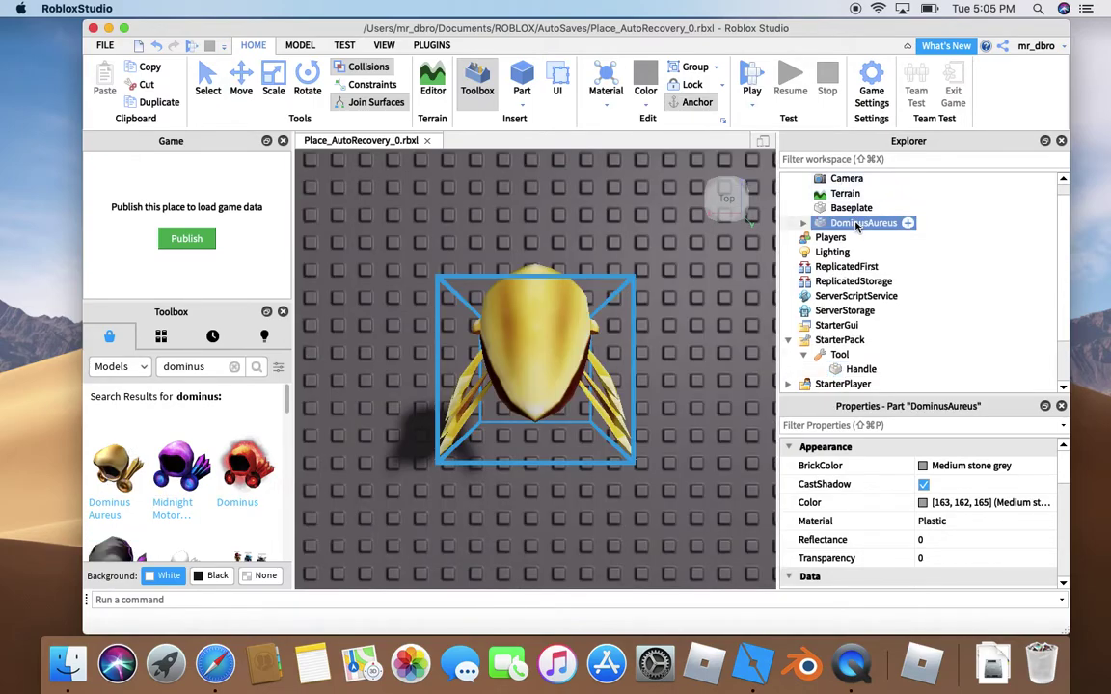
Step: Copy the MeshId of the mesh inside the DominusAureus part
click(803, 222)
click(857, 237)
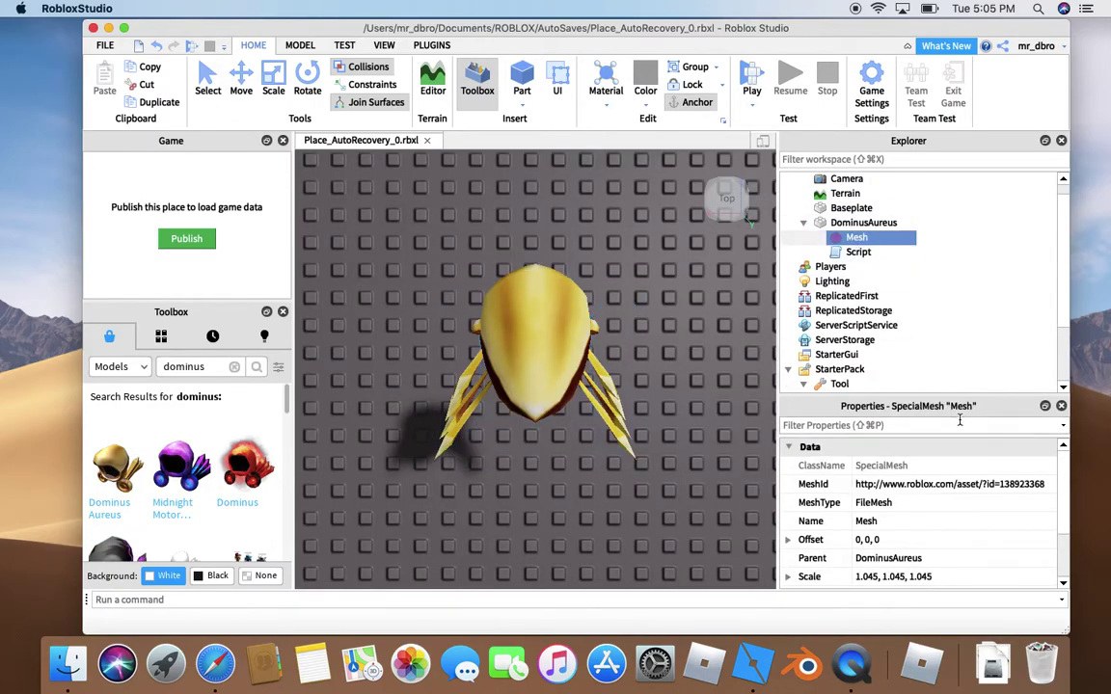
click(927, 484)
right_click(986, 489)
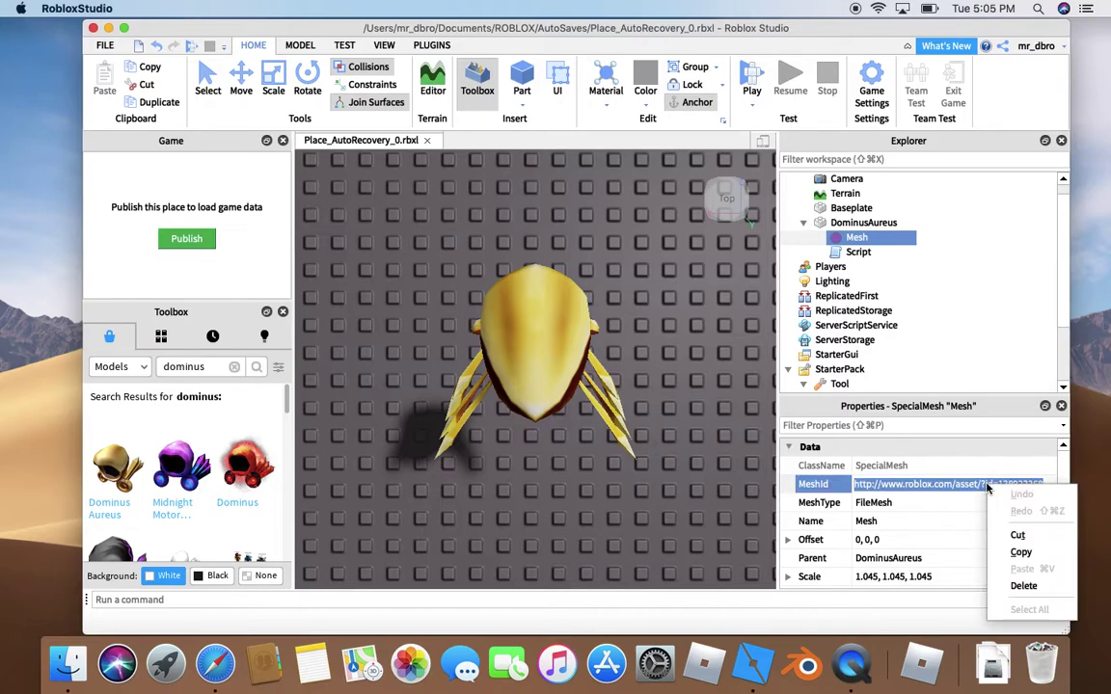
click(1020, 551)
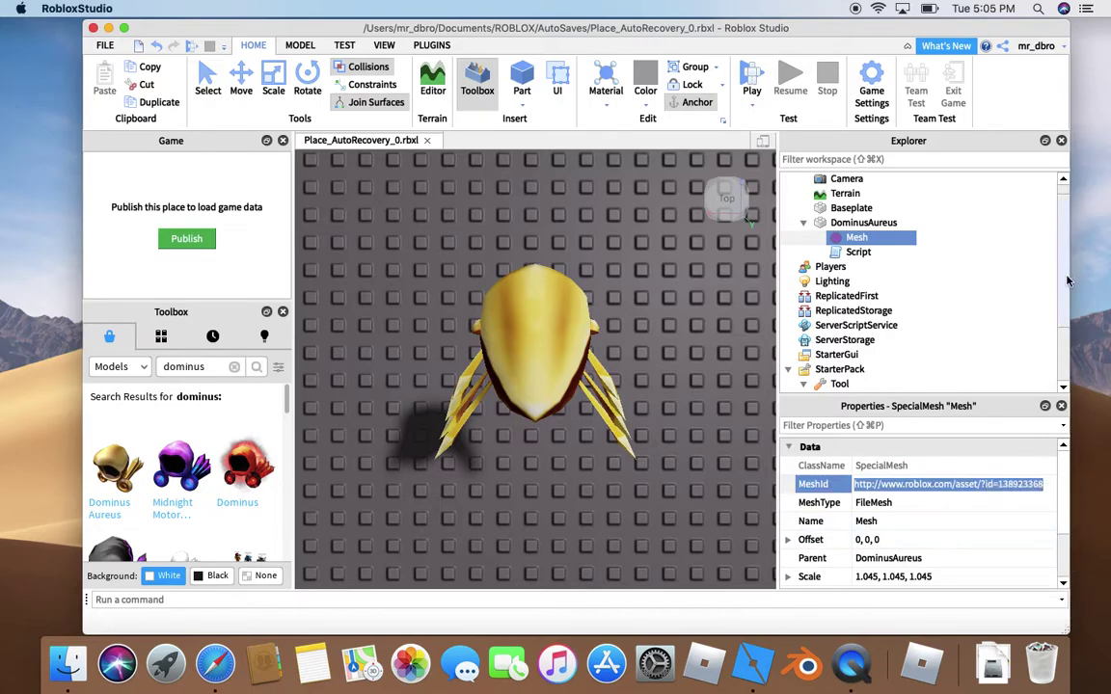
scroll(1061, 281, down, 2)
click(931, 340)
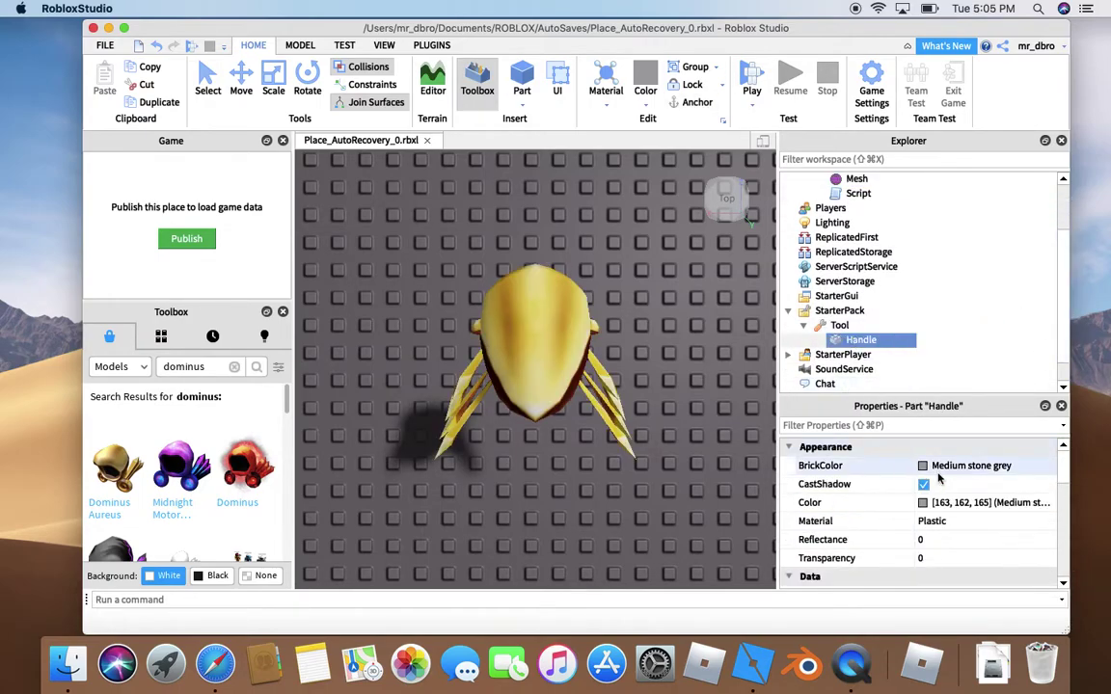
scroll(1062, 481, down, 2)
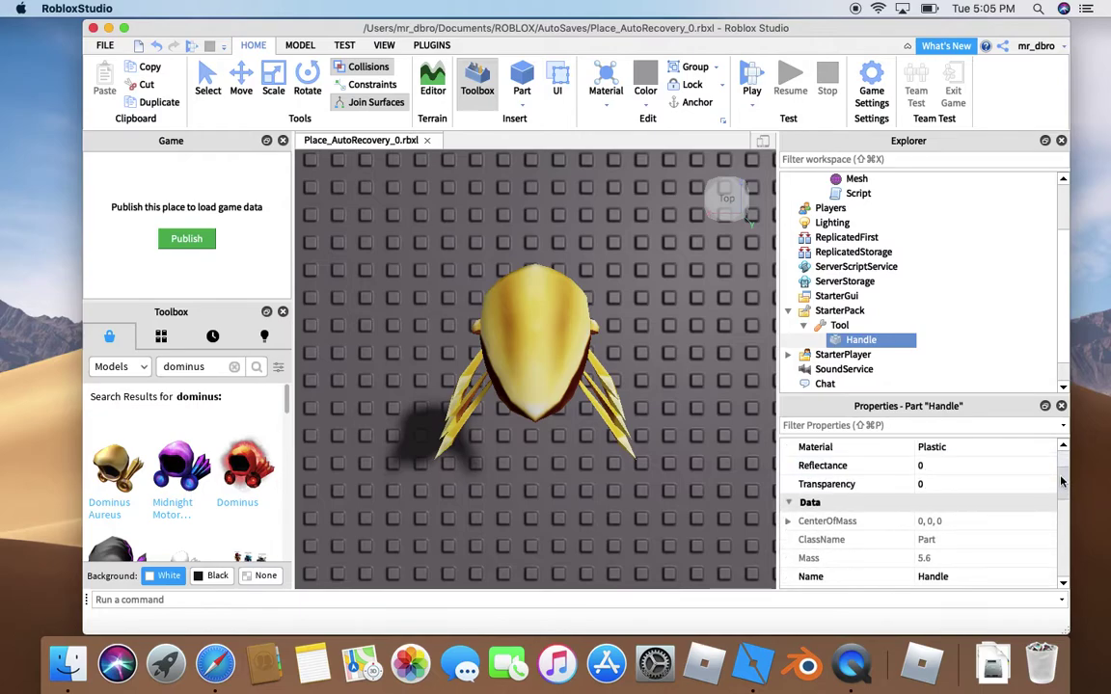
click(887, 340)
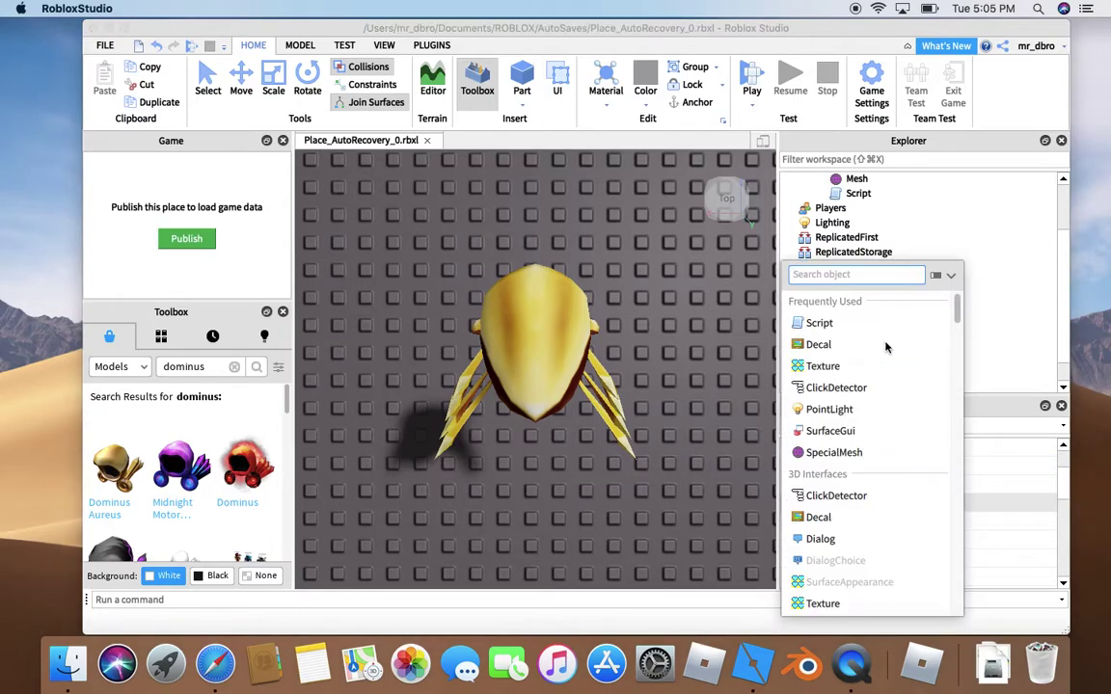
key(Escape)
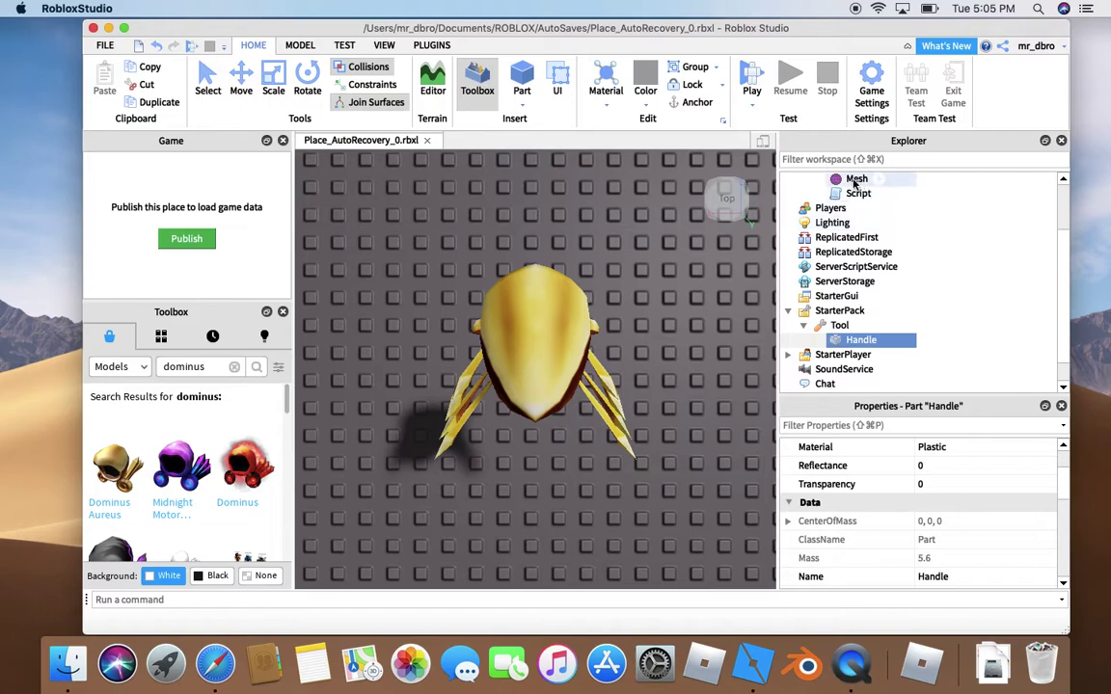
Step: Move the mesh from DominusAureus into the Tool's Handle part and collapse the Tool's hierarchy
drag(857, 178, 874, 342)
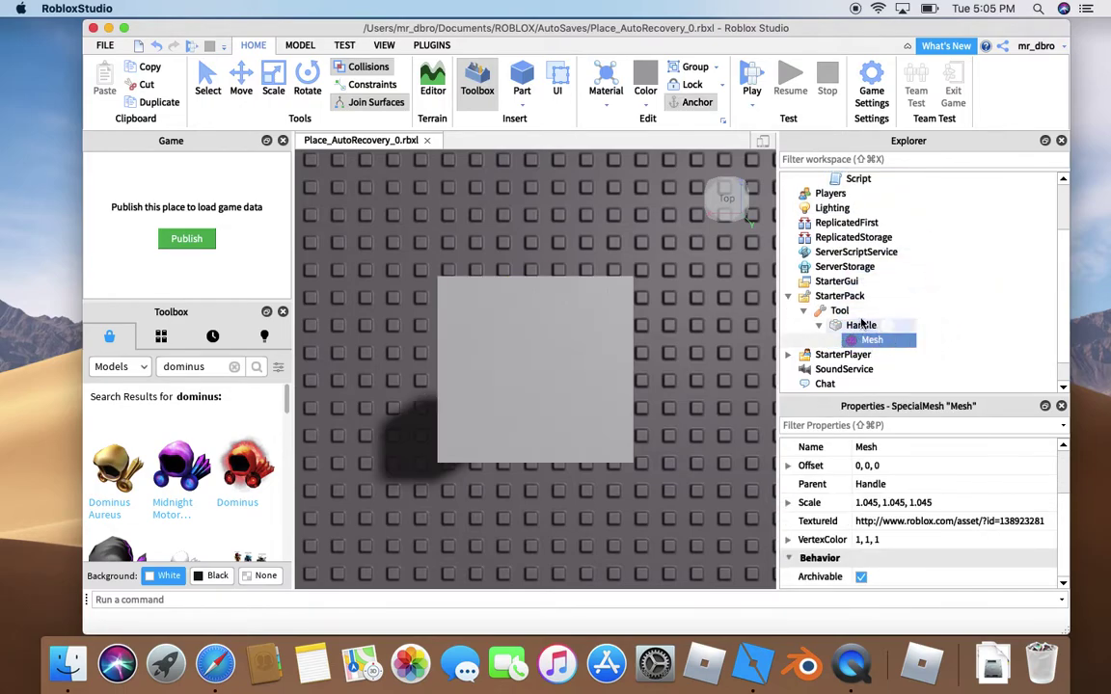
double_click(859, 325)
double_click(833, 311)
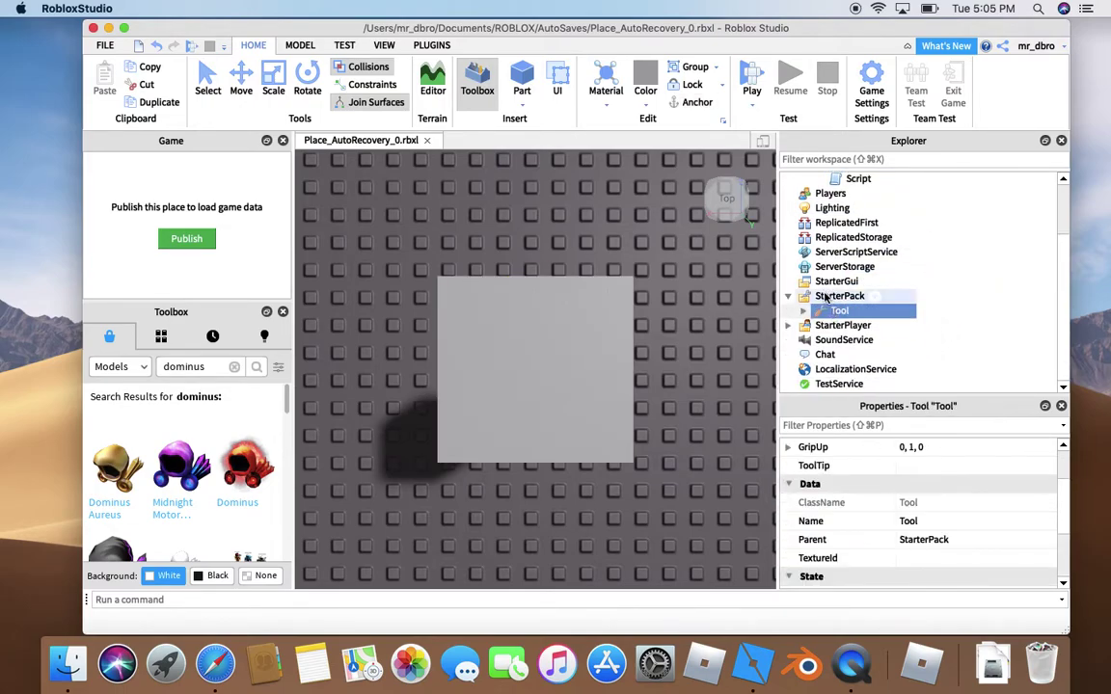
Step: Delete the leftover DominusAureus part from the workspace
scroll(950, 223, up, 3)
click(863, 237)
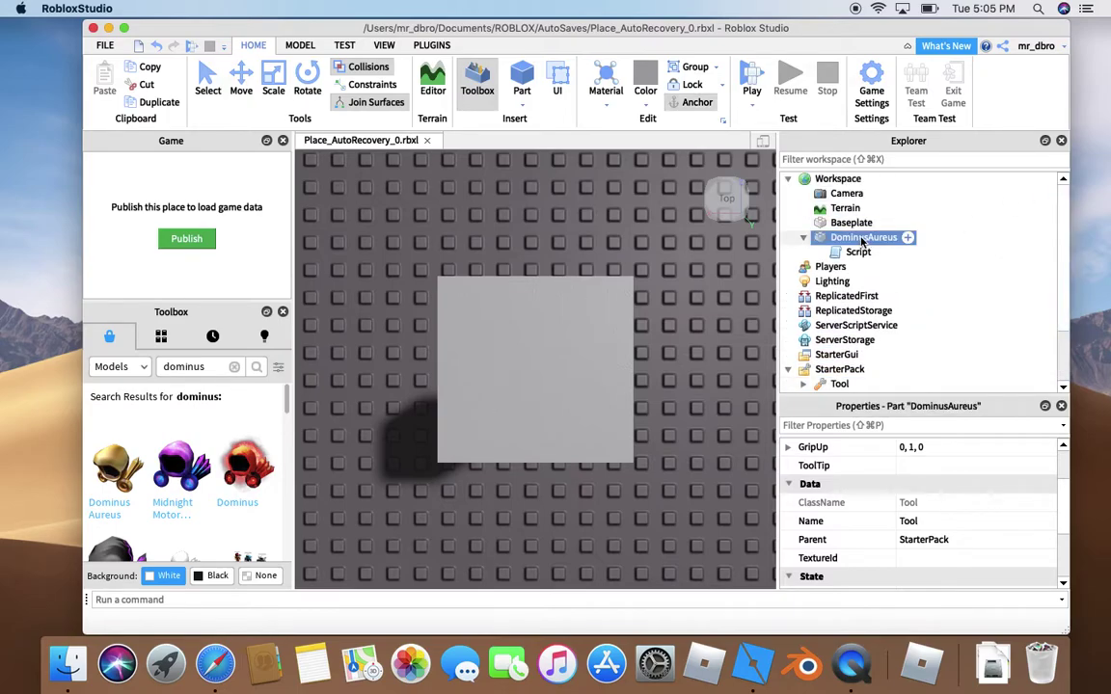
key(Delete)
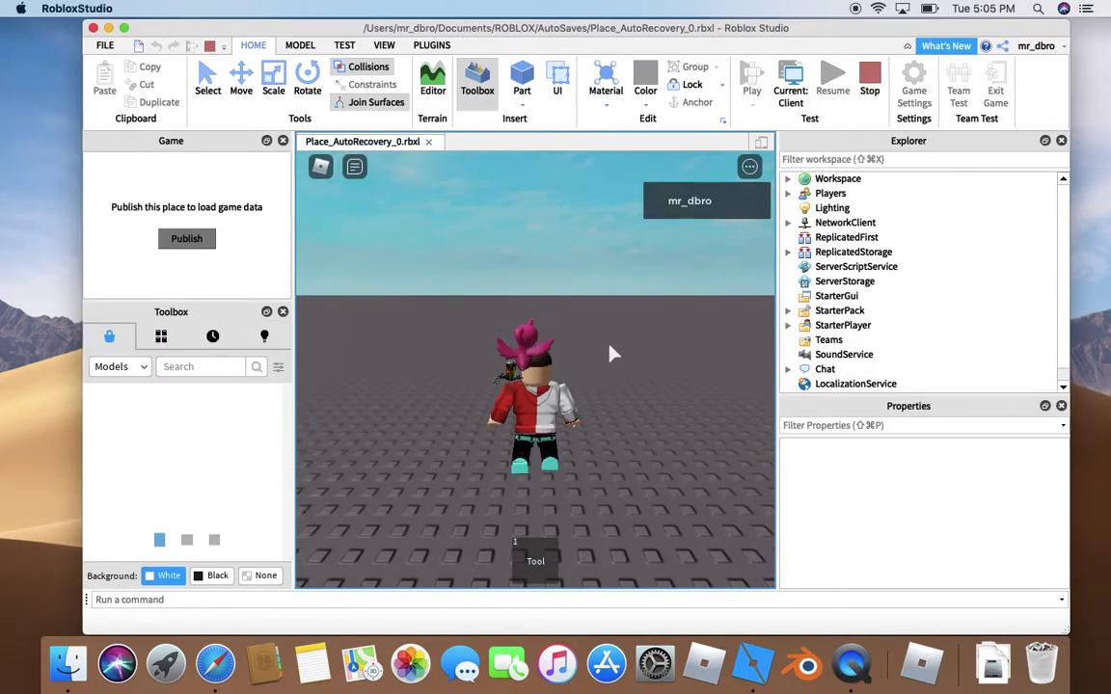
Step: Equip the Tool in the play test and move and jump the character around to examine how the Dominus is held
key(s)
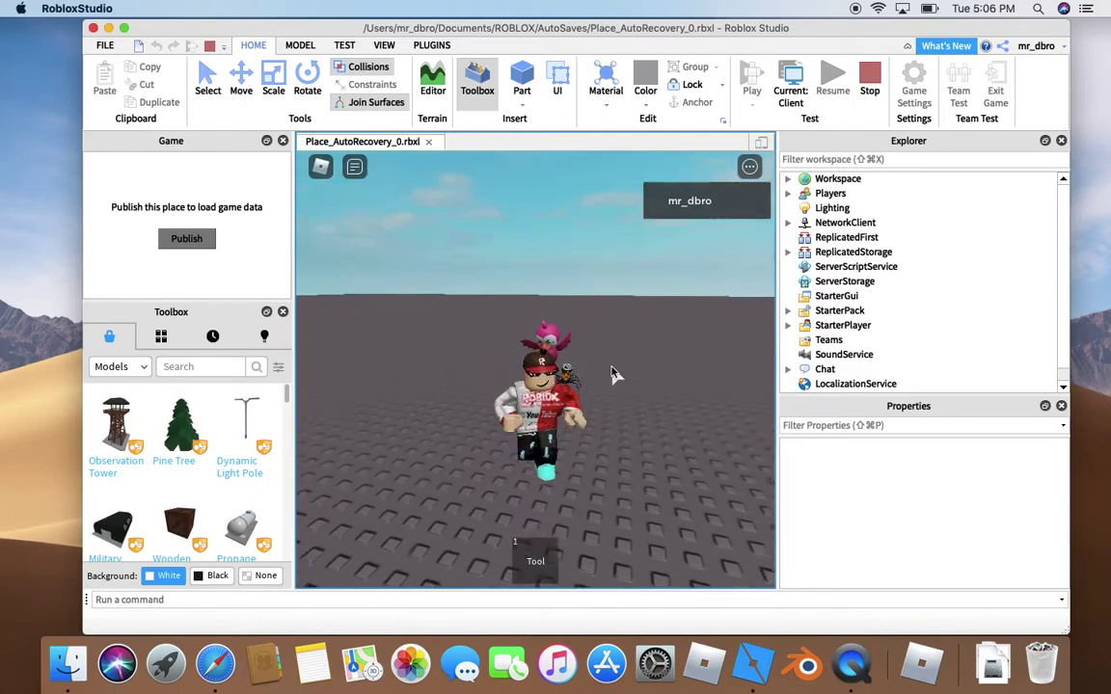
key(1)
key(s)
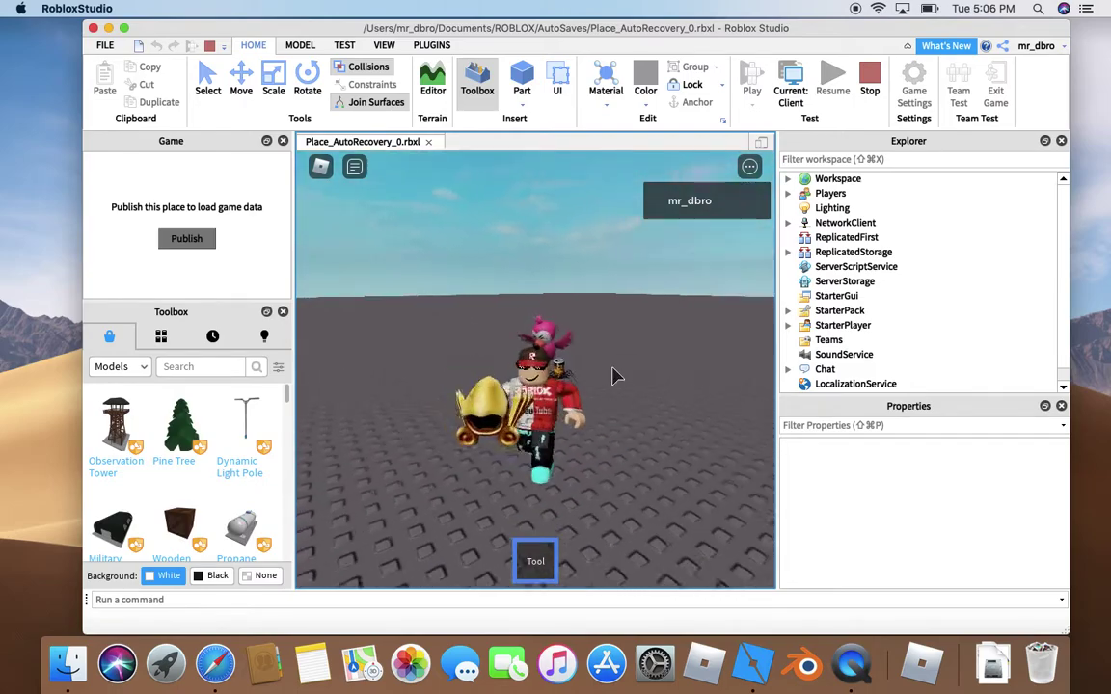
key(space)
key(d)
key(a)
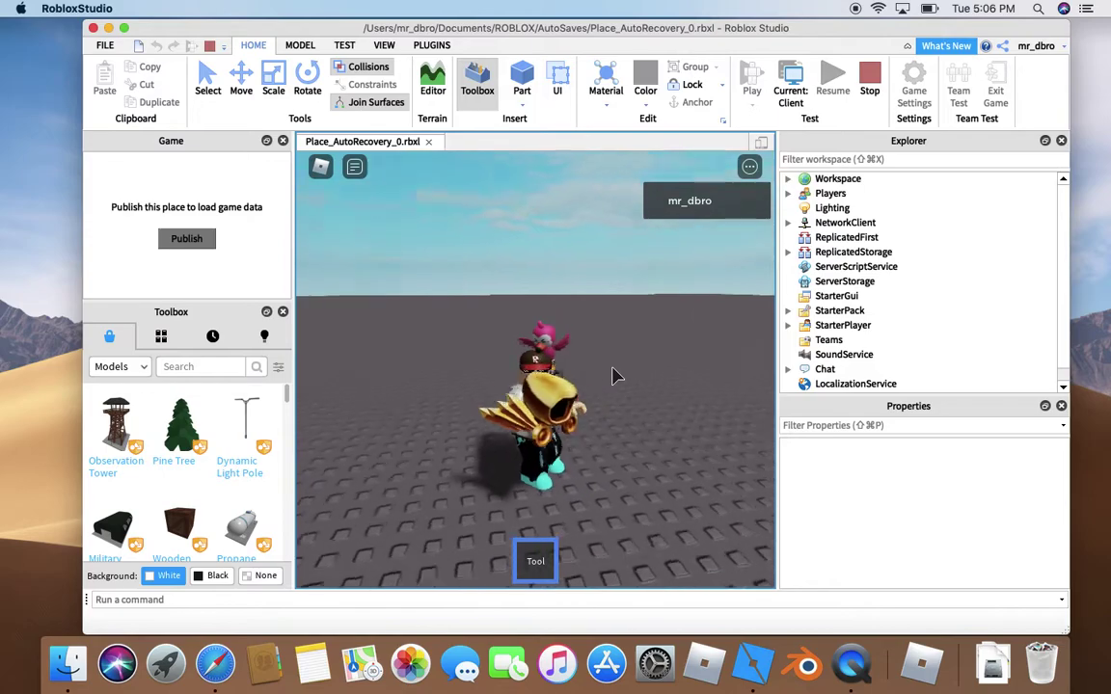
key(w)
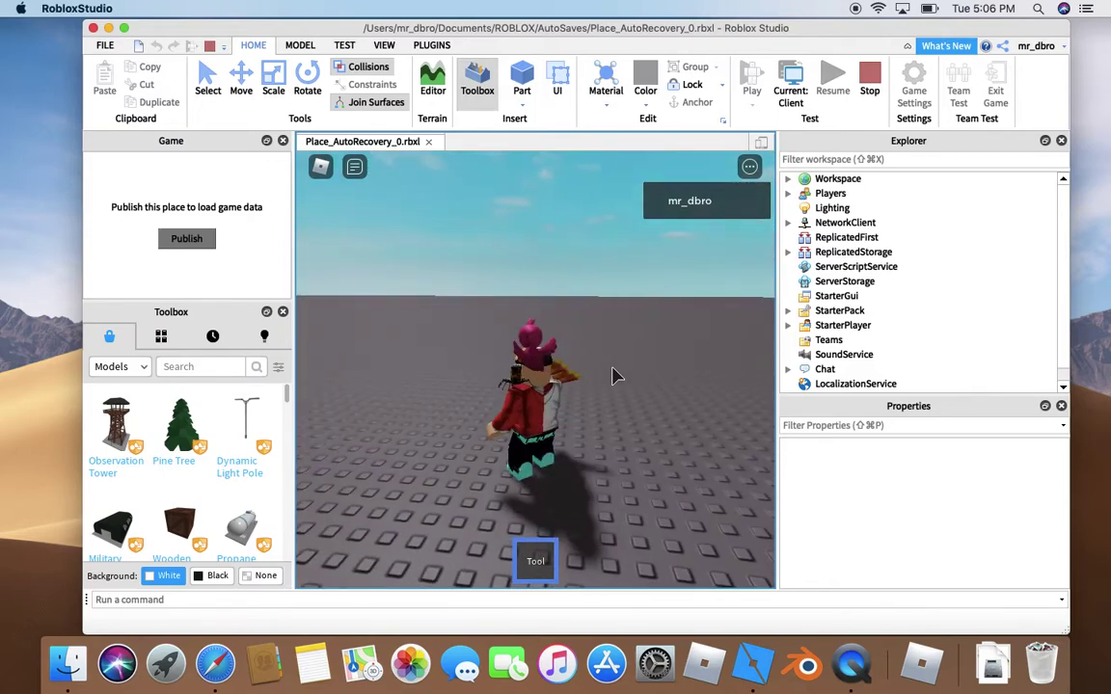
key(d)
key(space)
key(space)
key(w)
key(s)
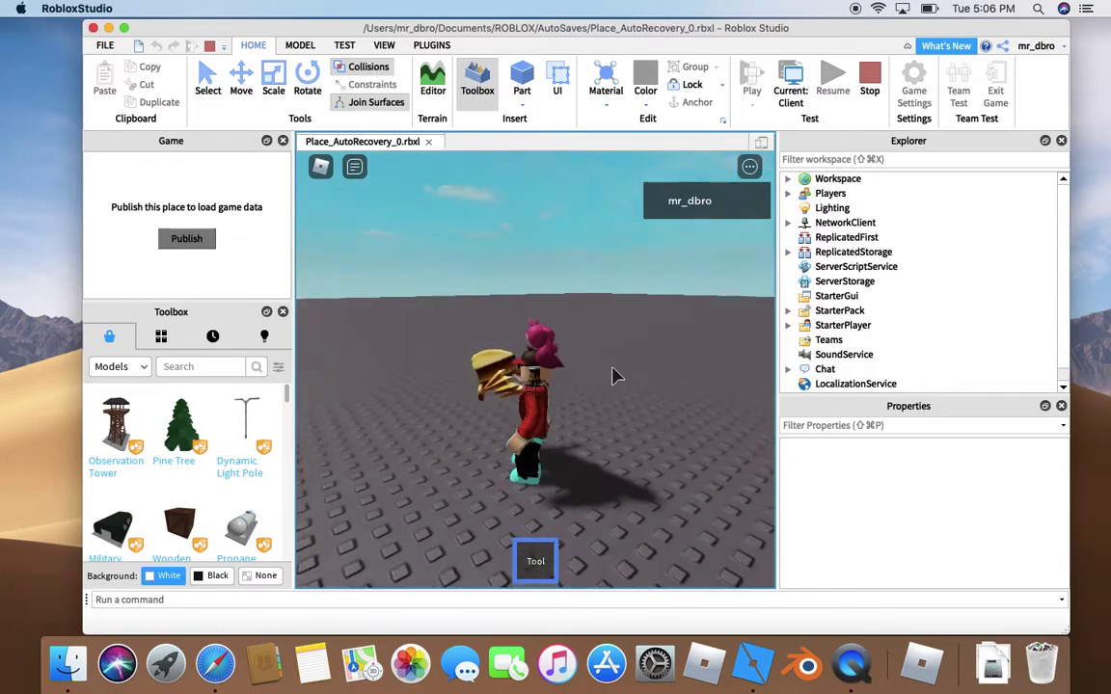
Step: Run, turn and jump the character in the play test to examine the held Dominus from different sides
key(s)
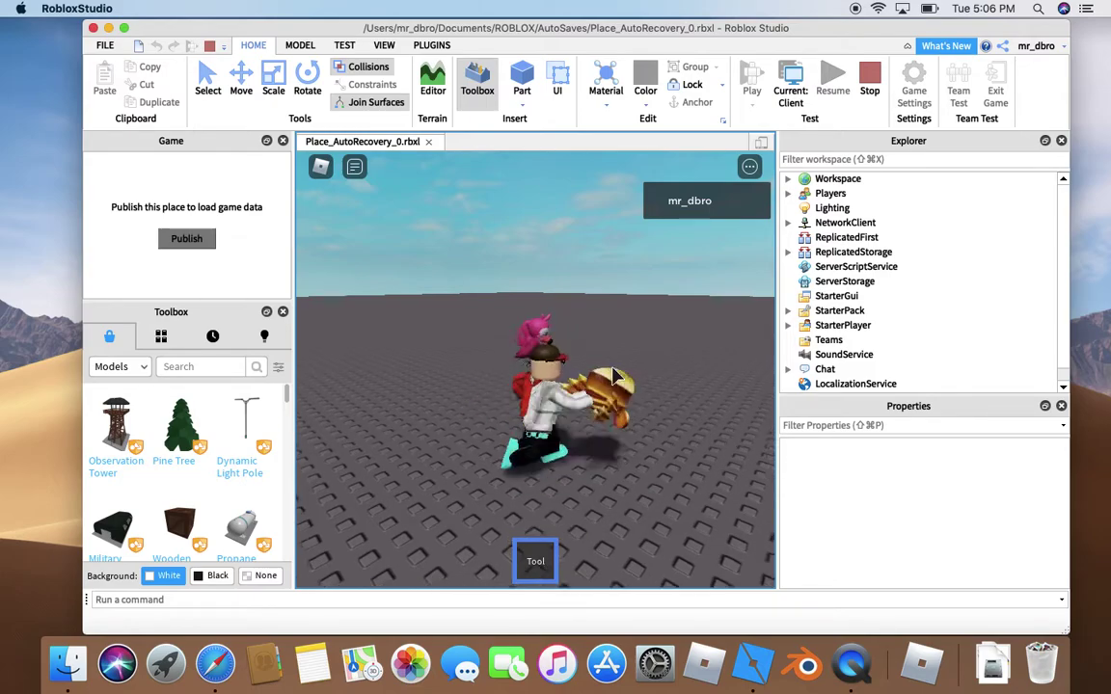
key(s)
key(d)
key(w)
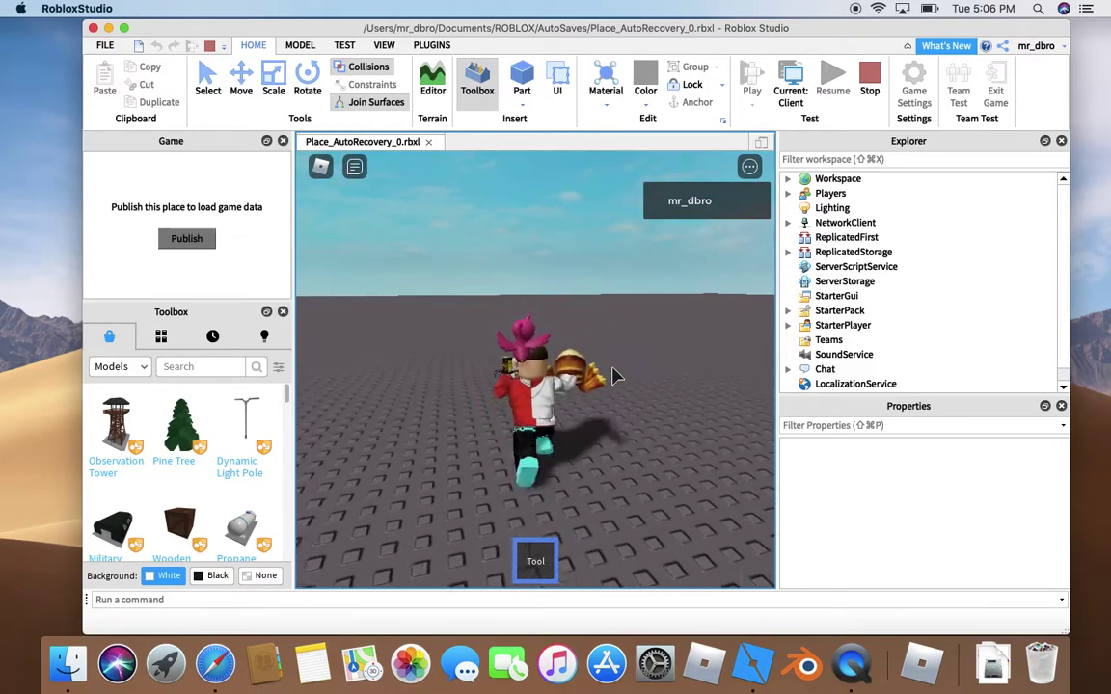
key(d)
key(s)
key(space)
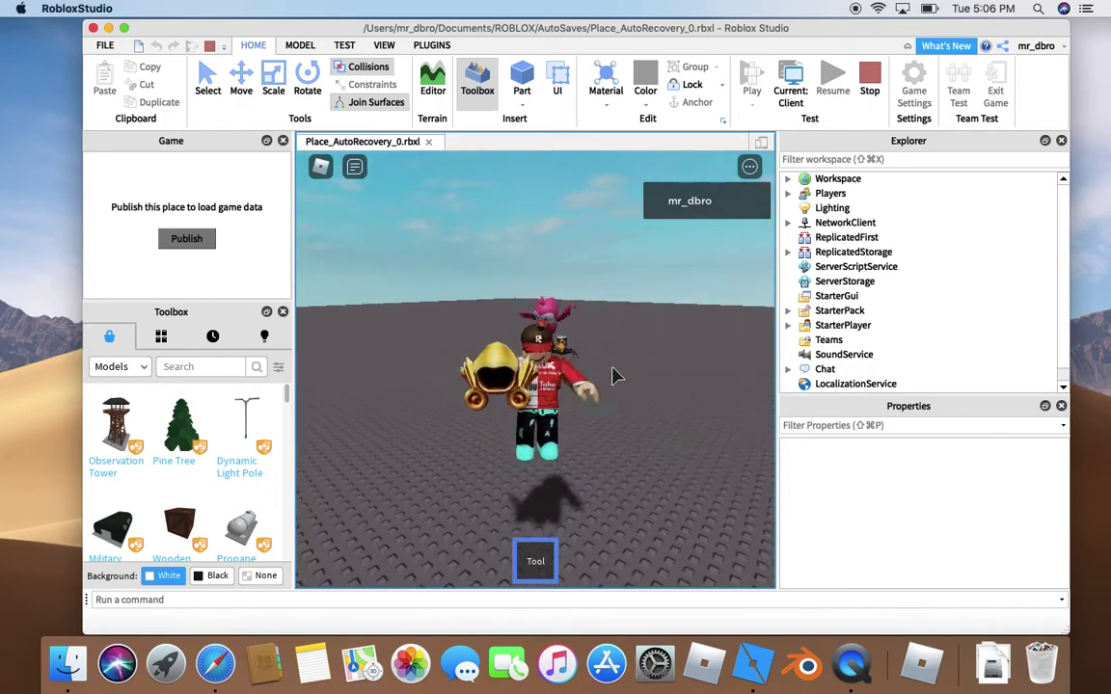
key(w)
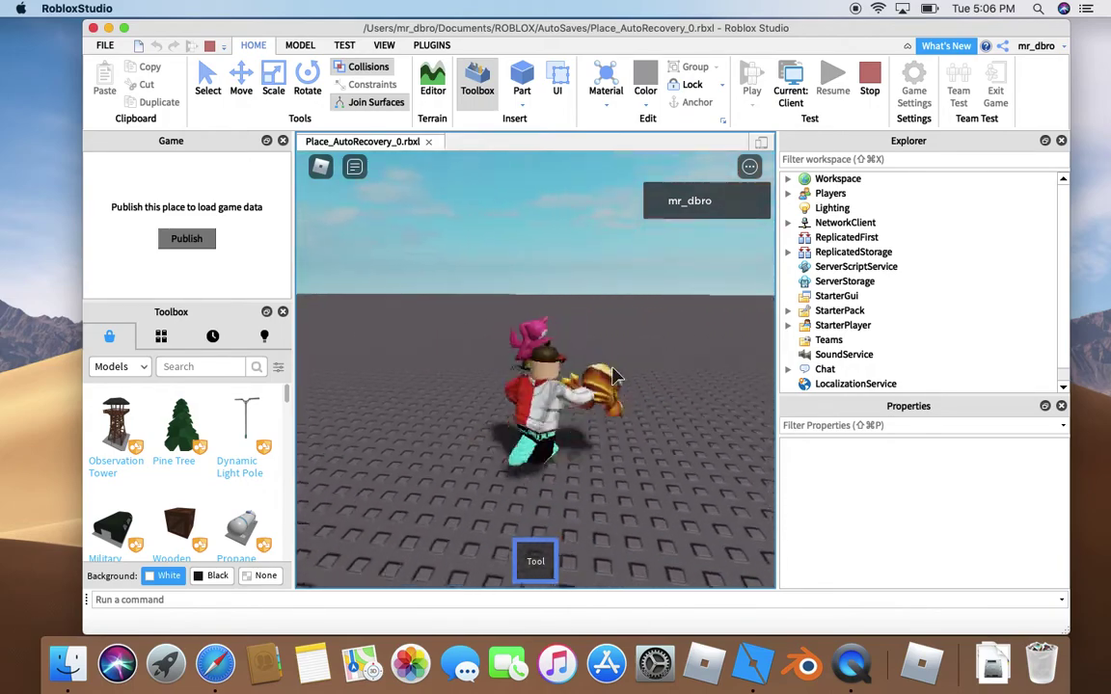
key(s)
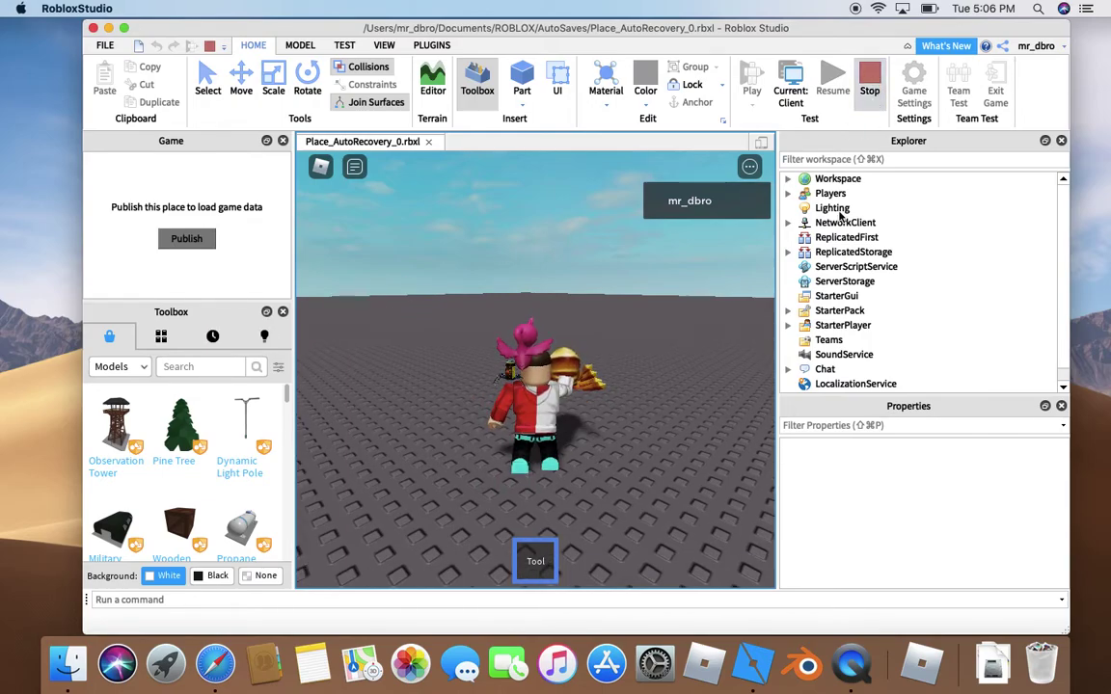
Step: End the play test, delete the Tool from StarterPack and insert the animated Bloxy cola there in its place
click(844, 356)
key(Delete)
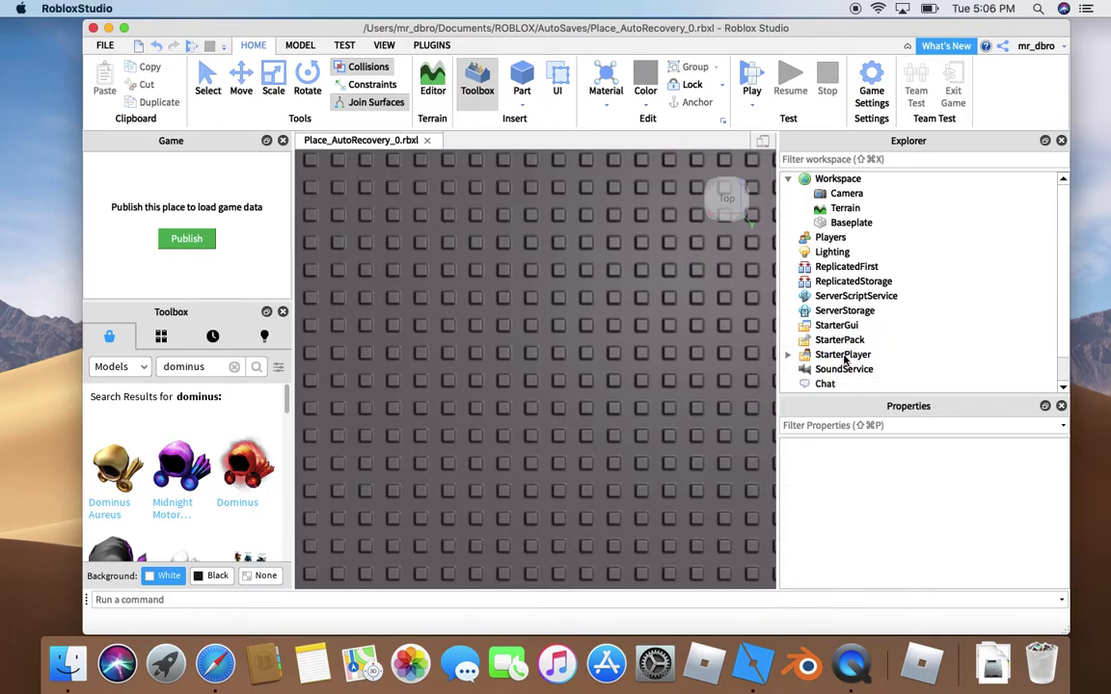
click(262, 335)
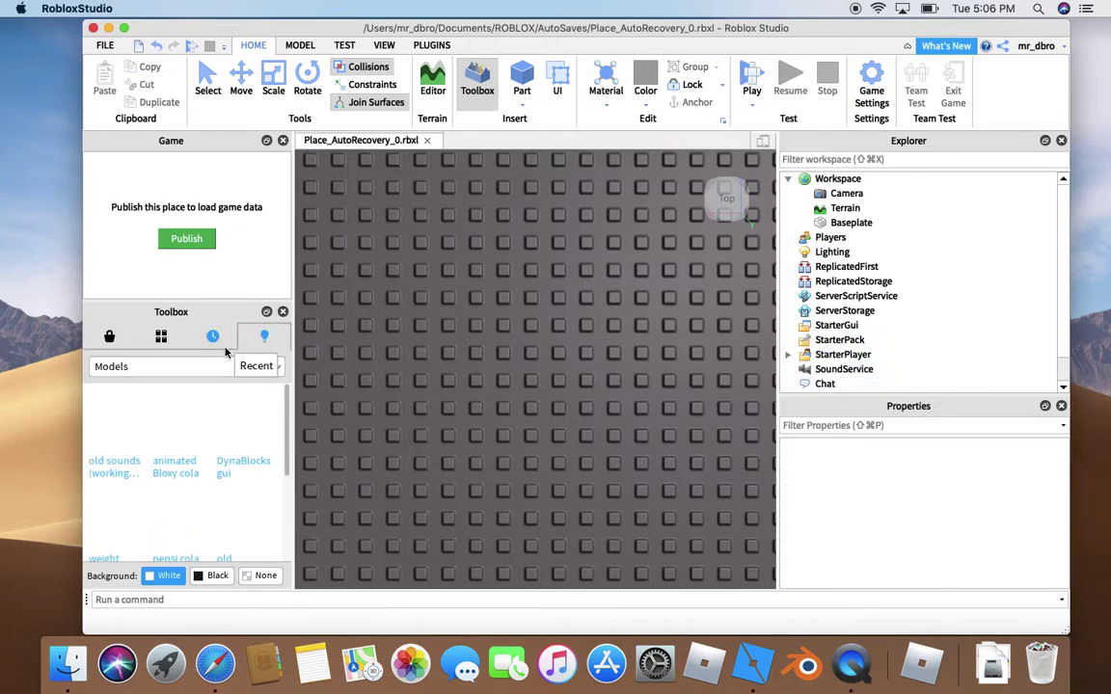
click(178, 442)
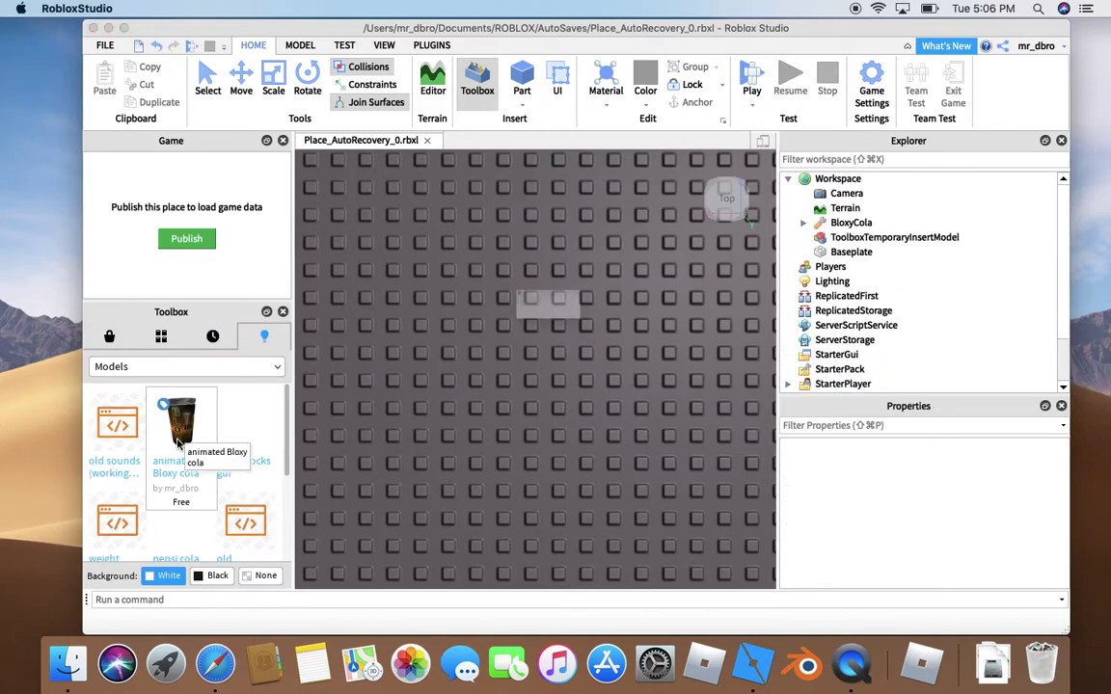
click(535, 324)
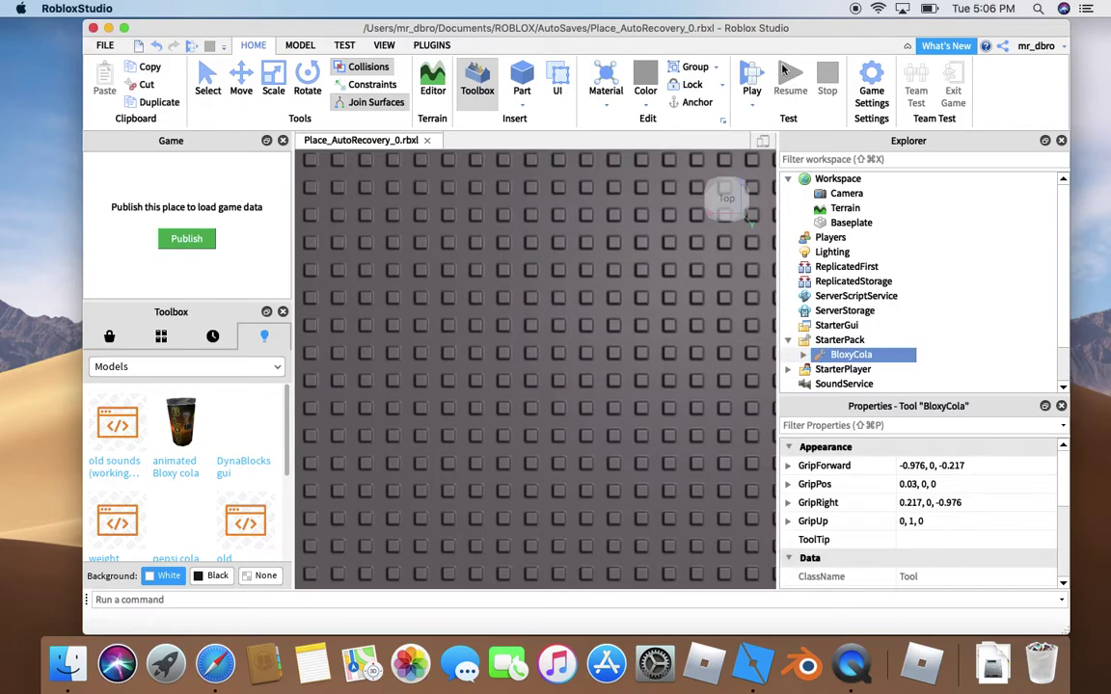
Step: Play test the place, running the character around and equipping the Bloxy cola to examine it
click(752, 79)
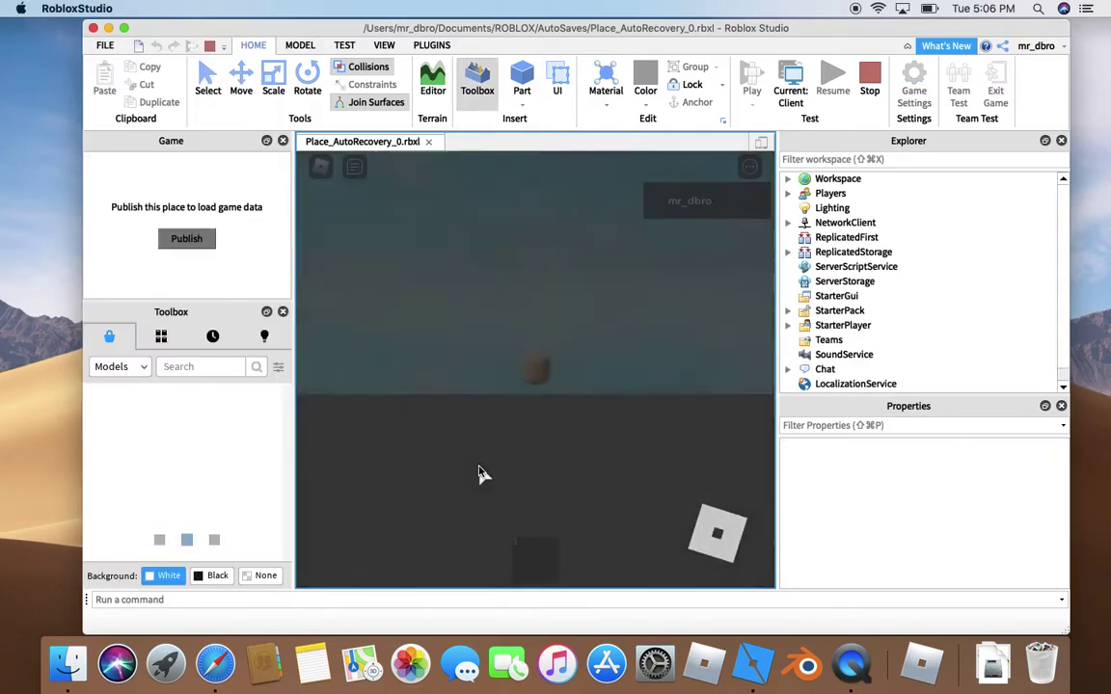
key(Right)
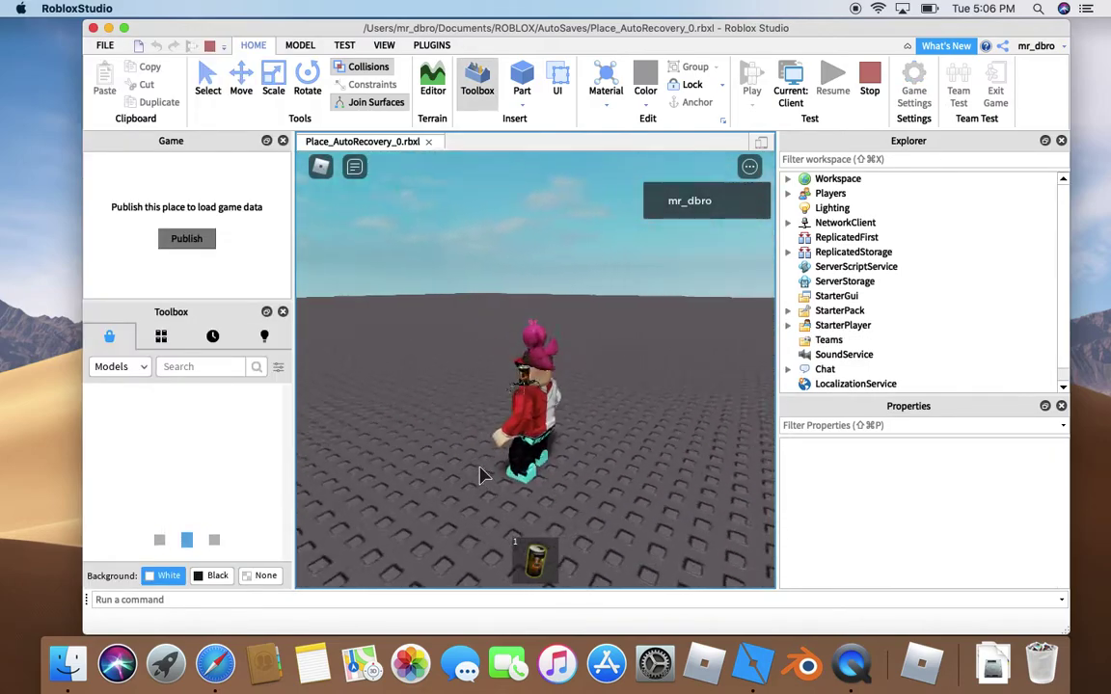
key(Left)
key(s)
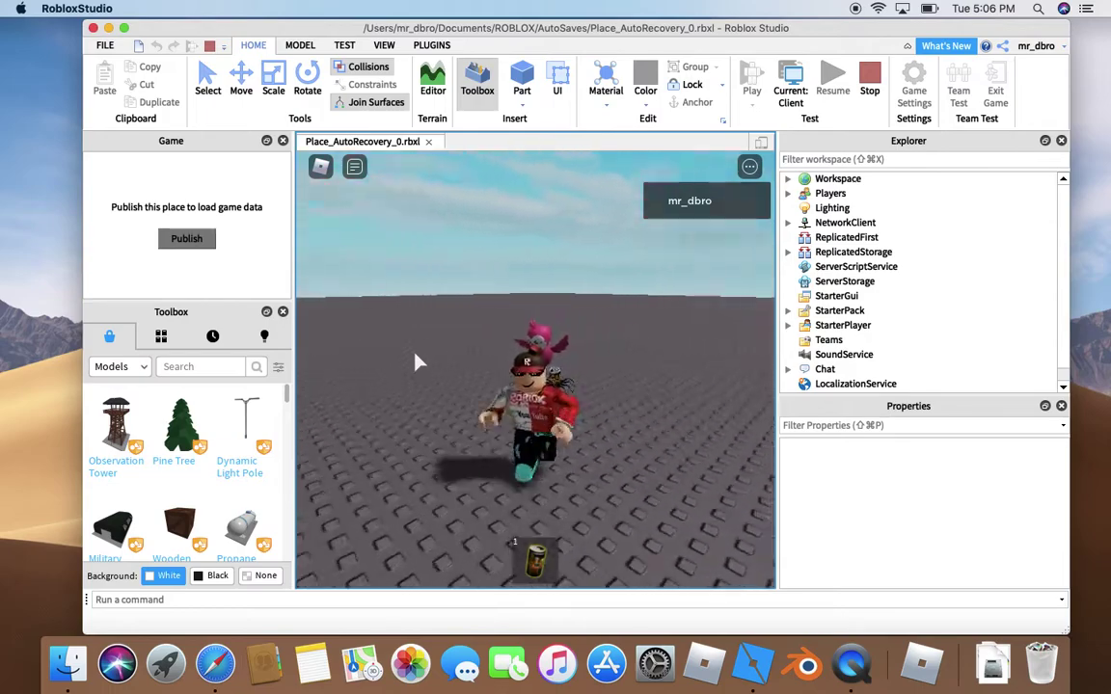
key(s)
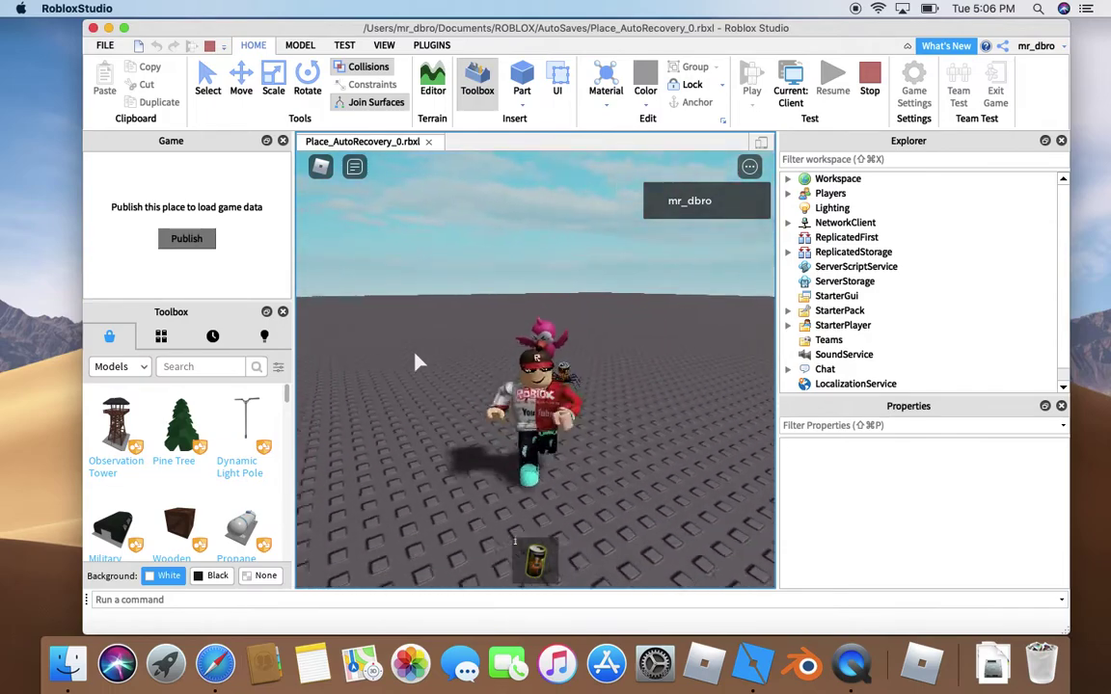
key(s)
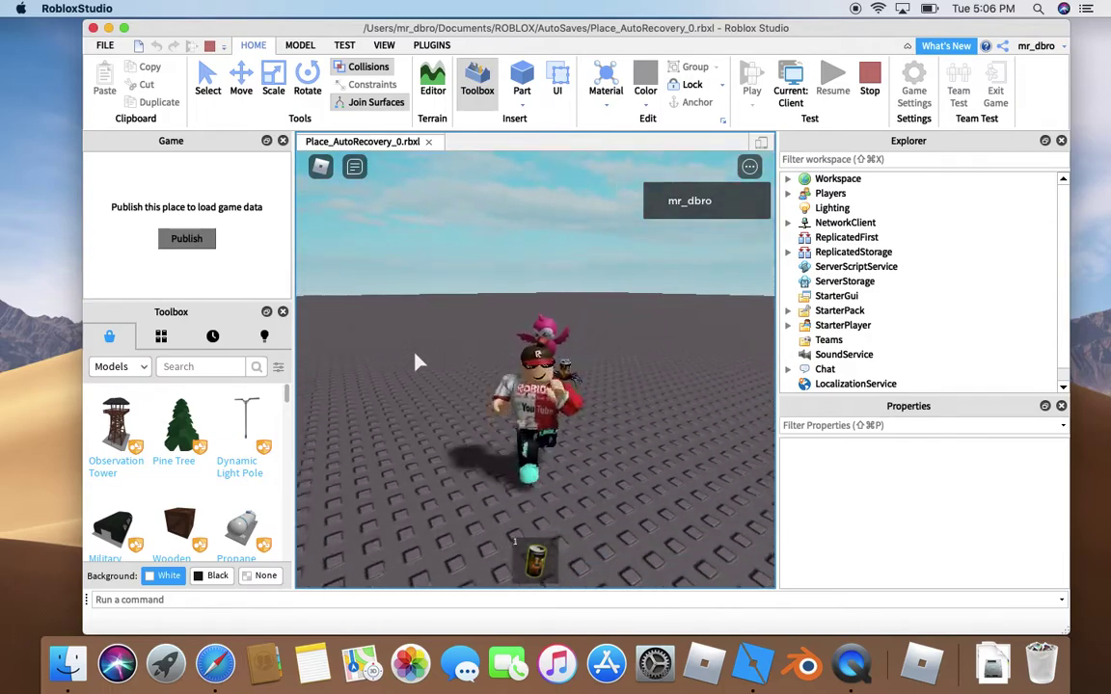
key(1)
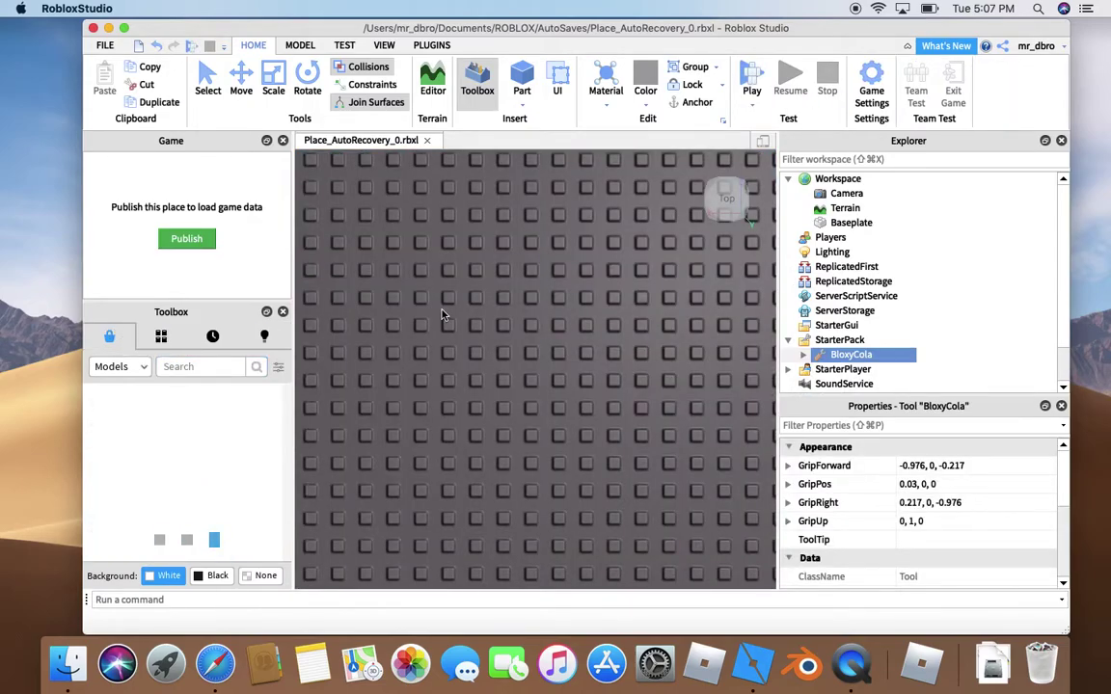
Step: Search the Toolbox models for "noob startercharacter" and insert the Noob StarterCharacter model into the workspace
scroll(443, 318, up, 3)
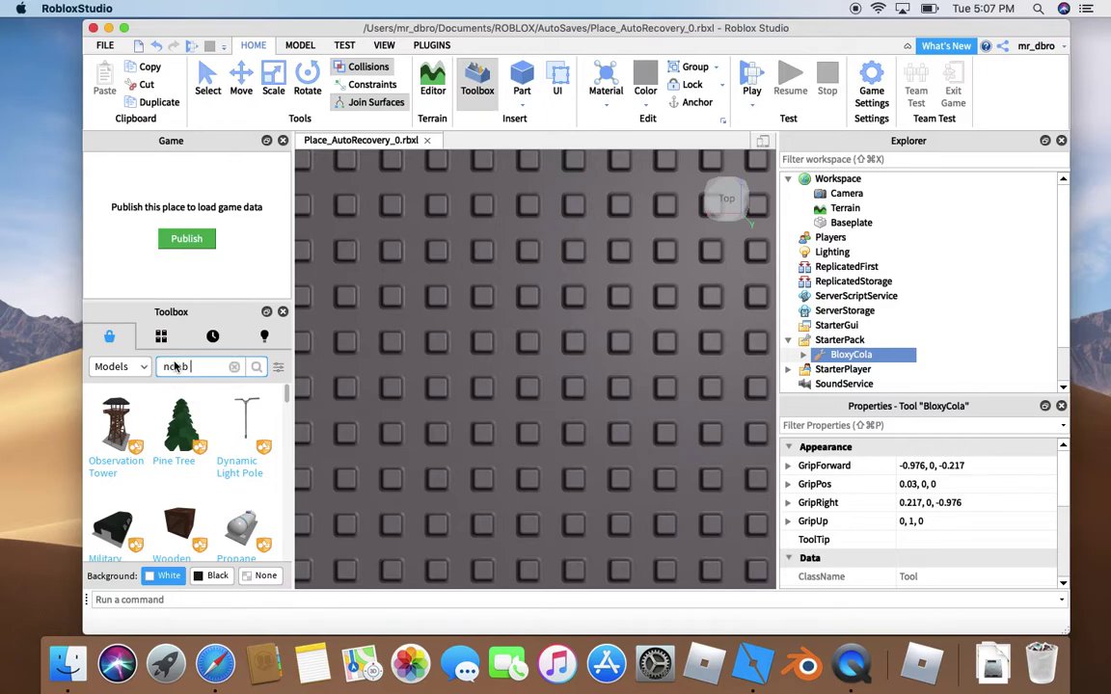
text(characte)
text(r)
key(Return)
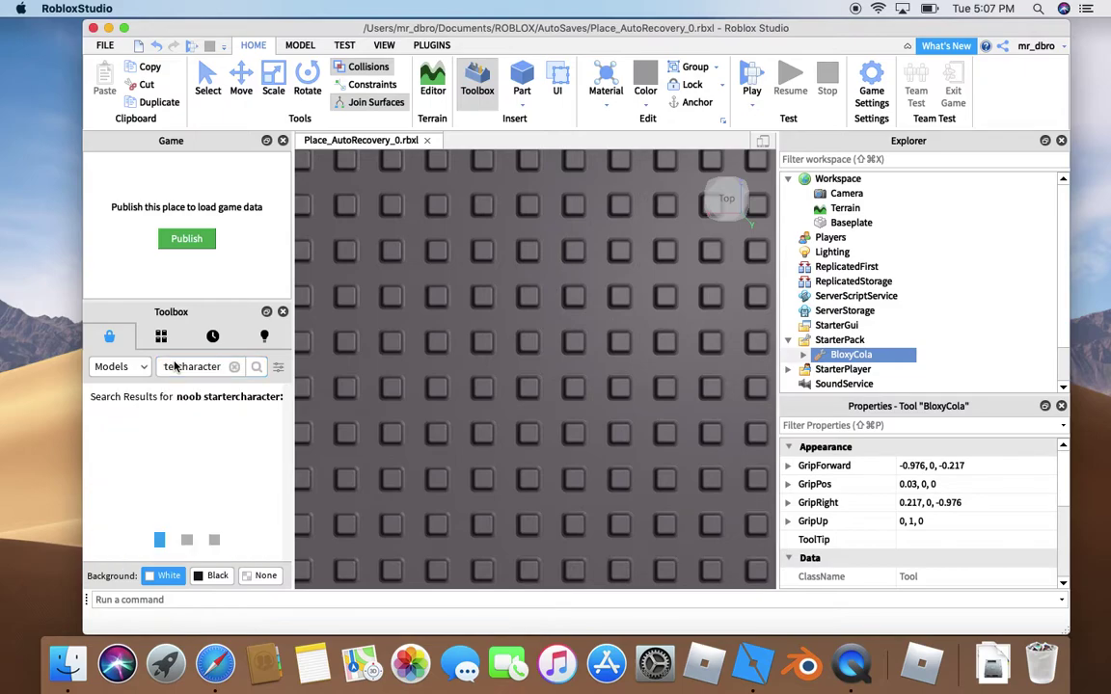
click(725, 185)
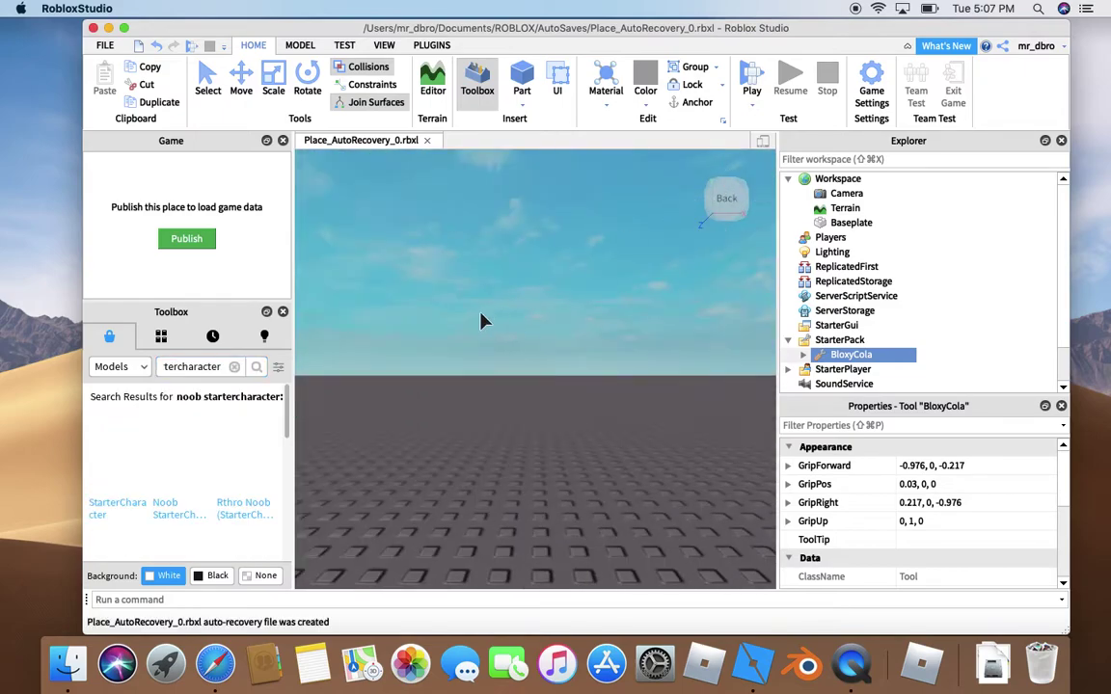
click(172, 492)
Step: Rename the inserted noob model as StarterCharacter and move it into StarterPlayer
click(921, 223)
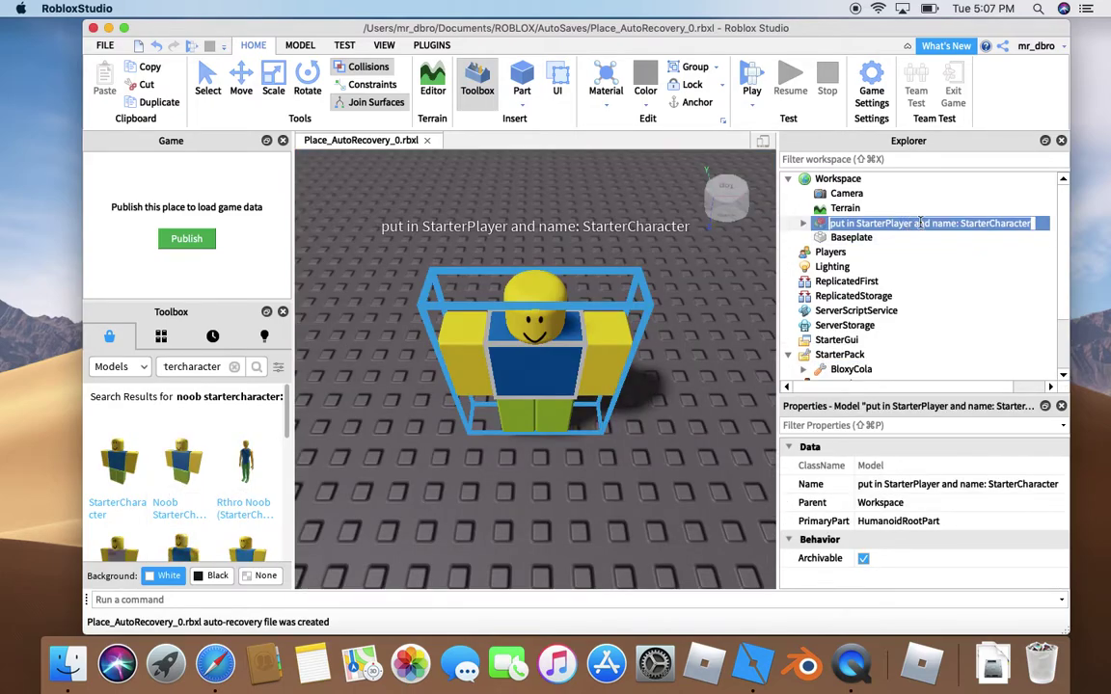
key(BackSpace)
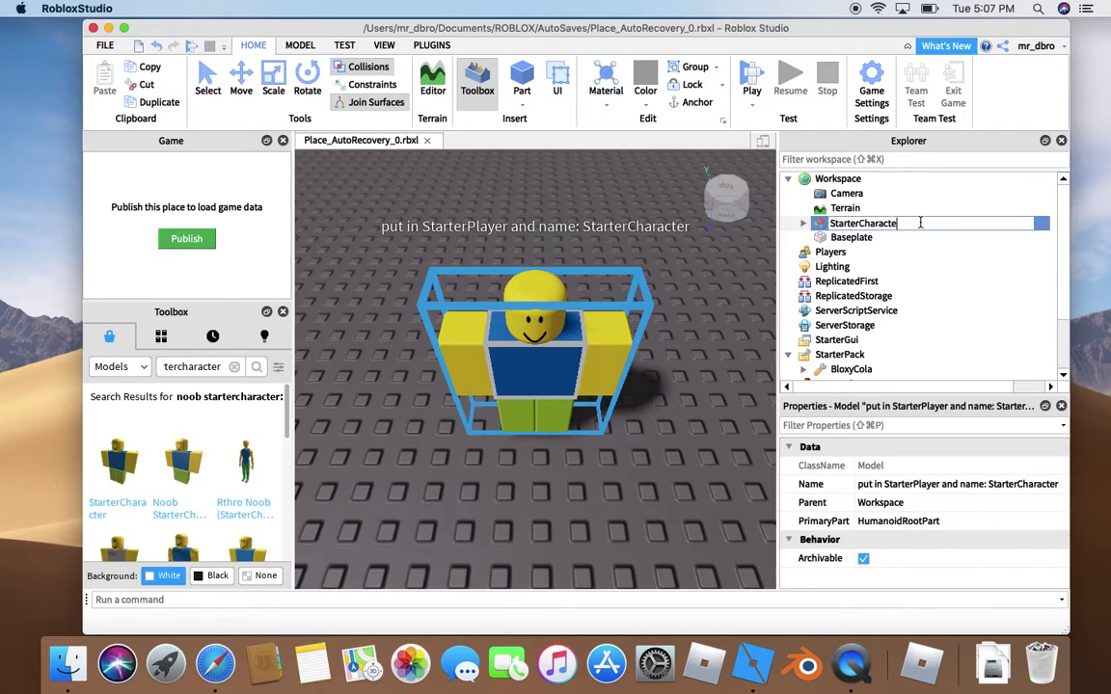
key(Return)
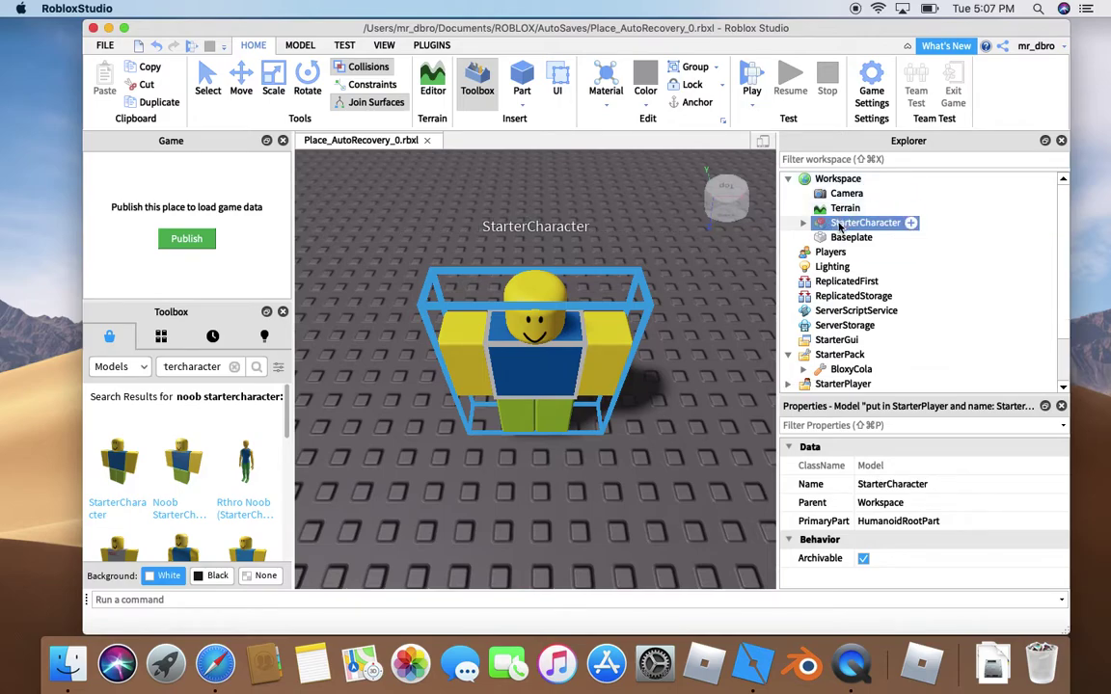
drag(848, 223, 832, 358)
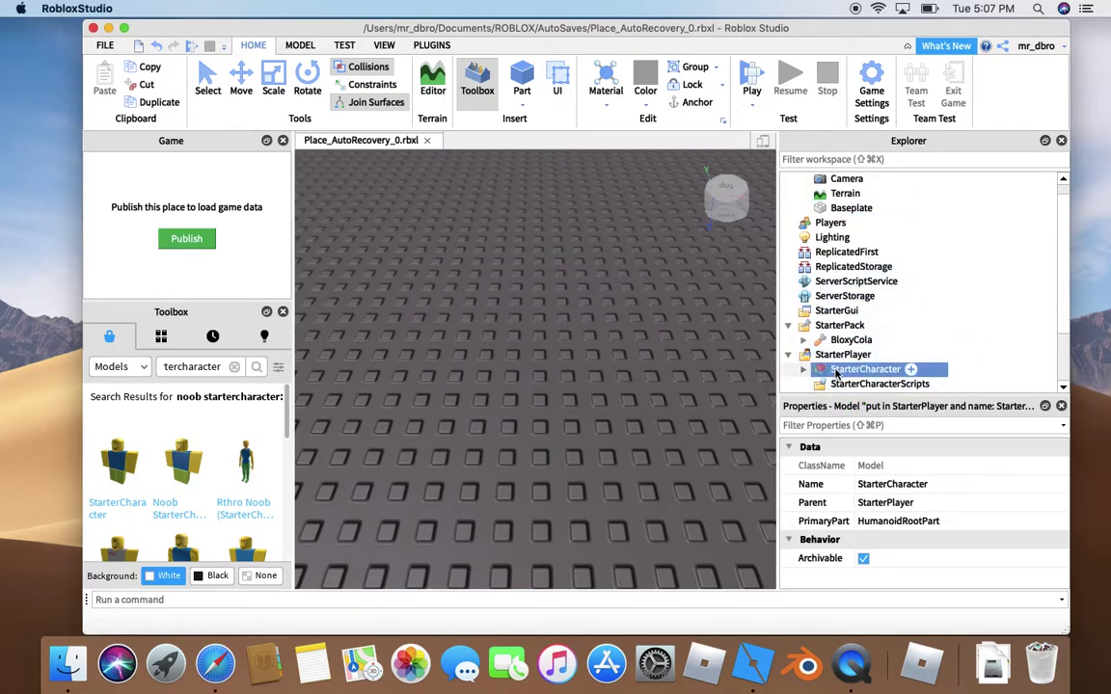
click(835, 354)
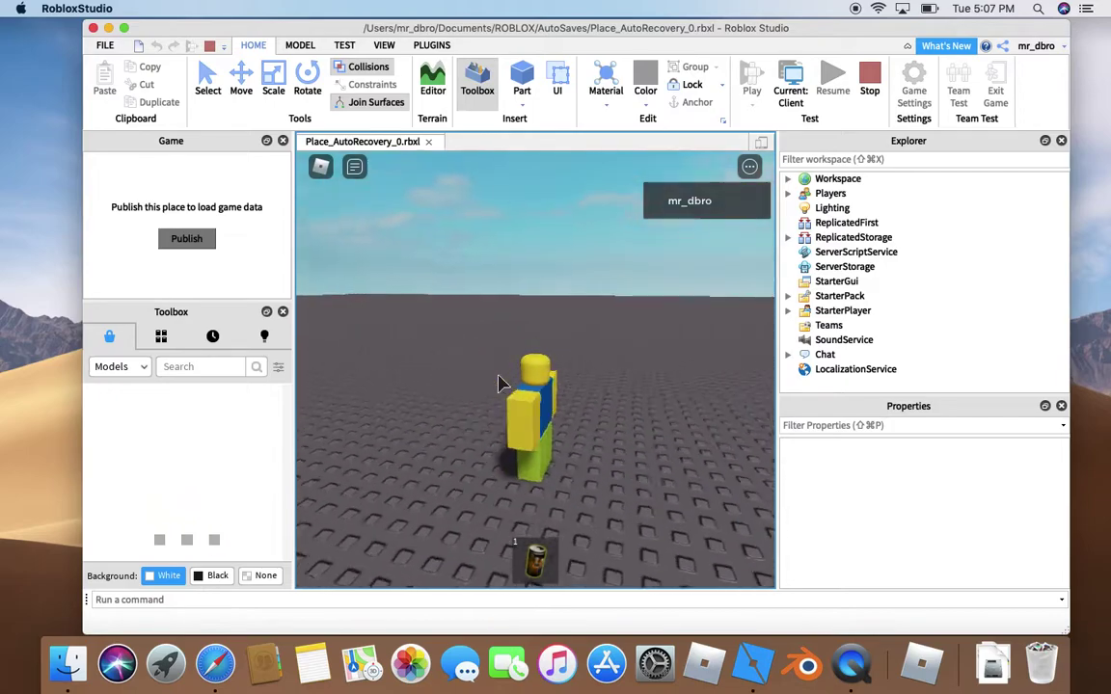
Step: Play test the noob character, equipping and drinking the Bloxy cola while moving and jumping to examine the animation
key(Right)
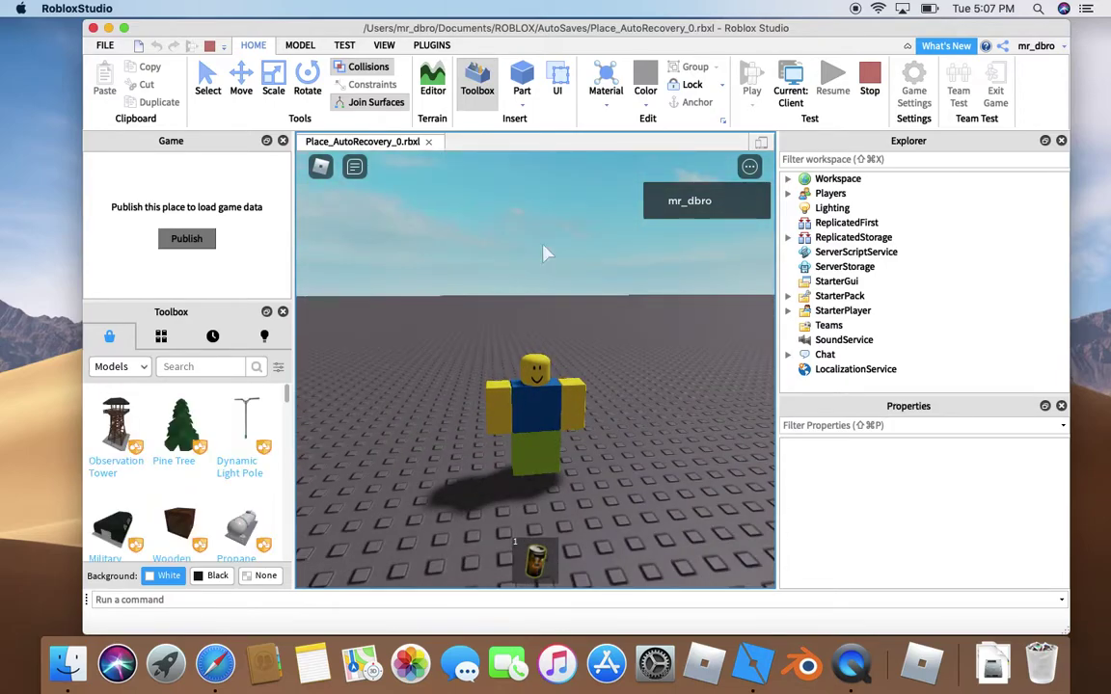
key(1)
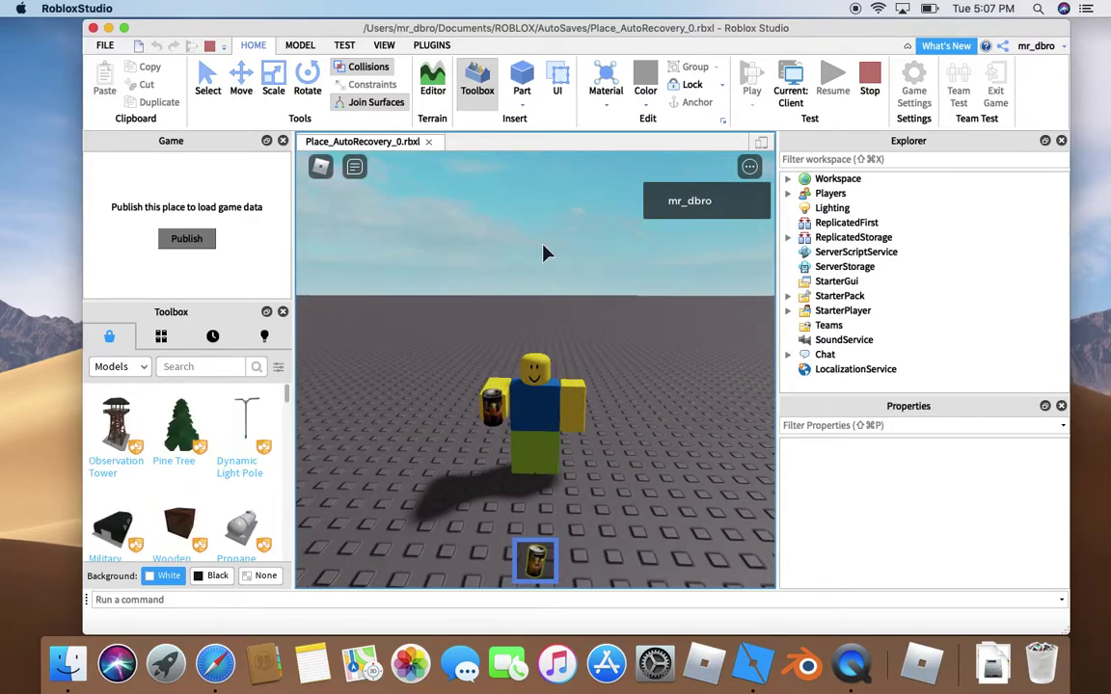
click(544, 253)
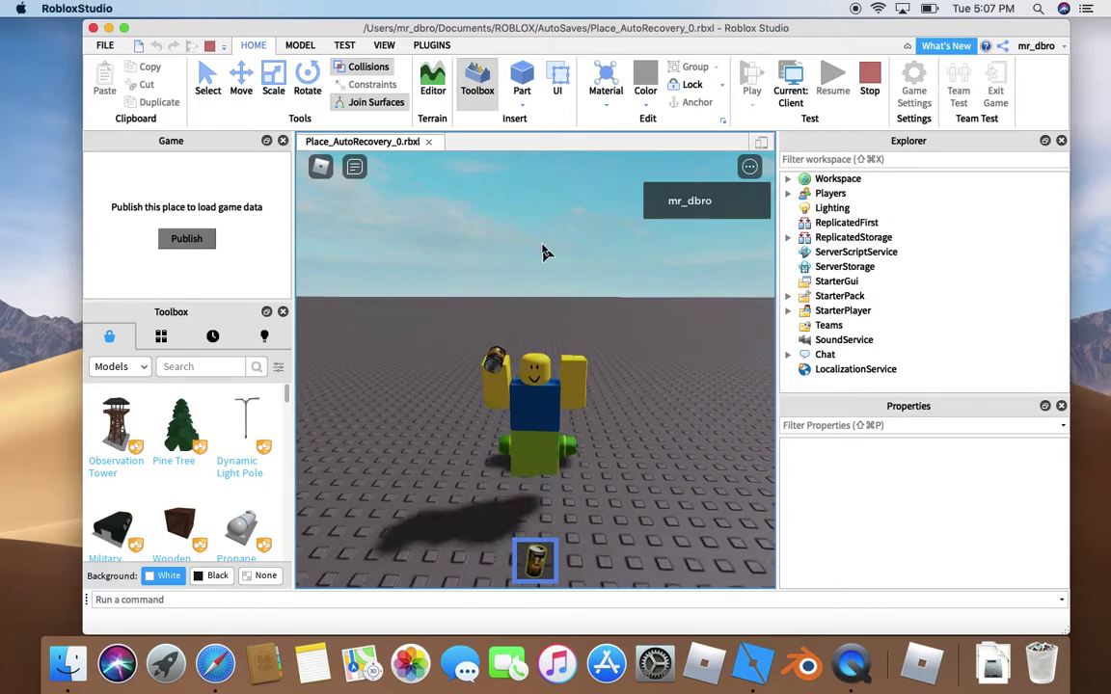
key(Right)
key(Left)
key(w)
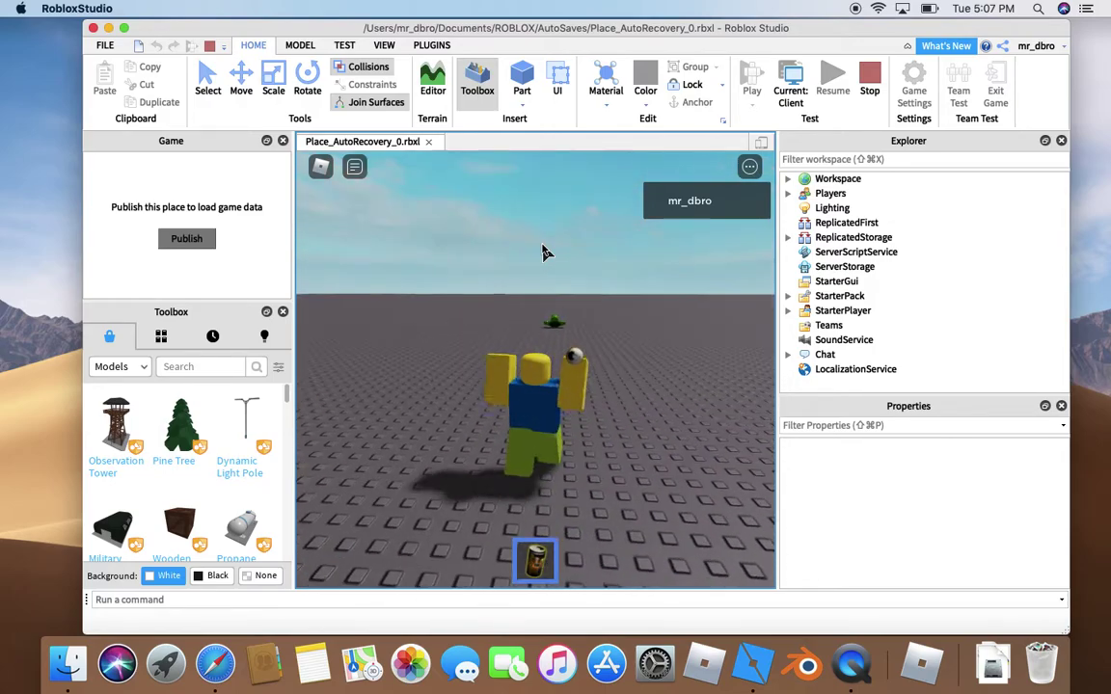
key(space)
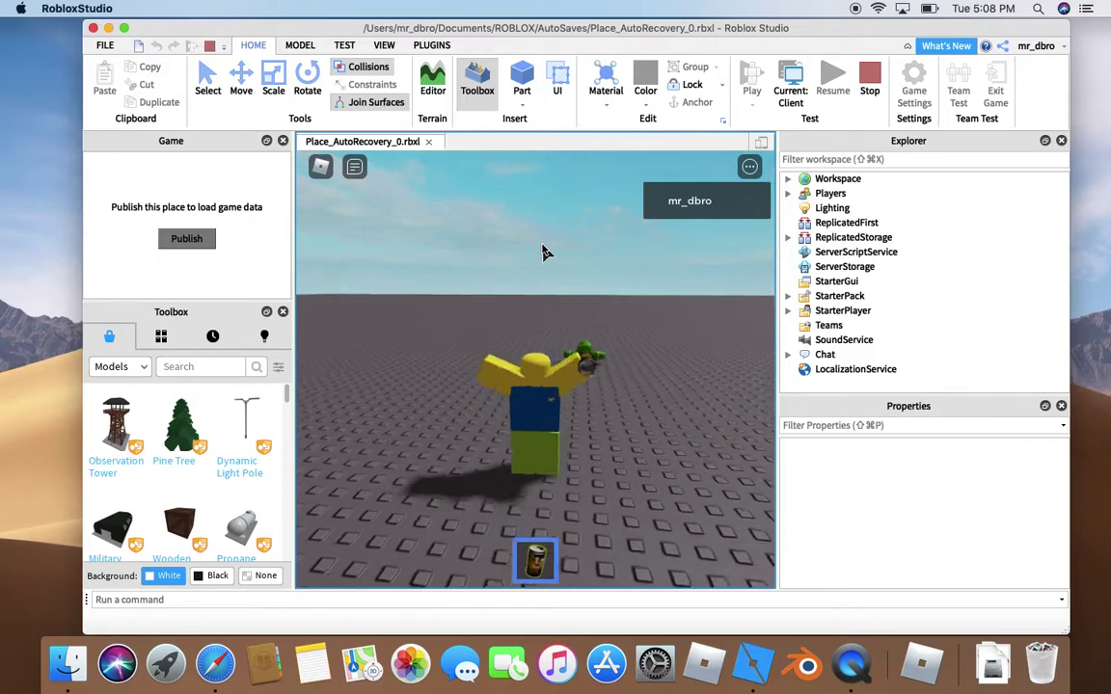
key(Left)
key(s)
key(Left)
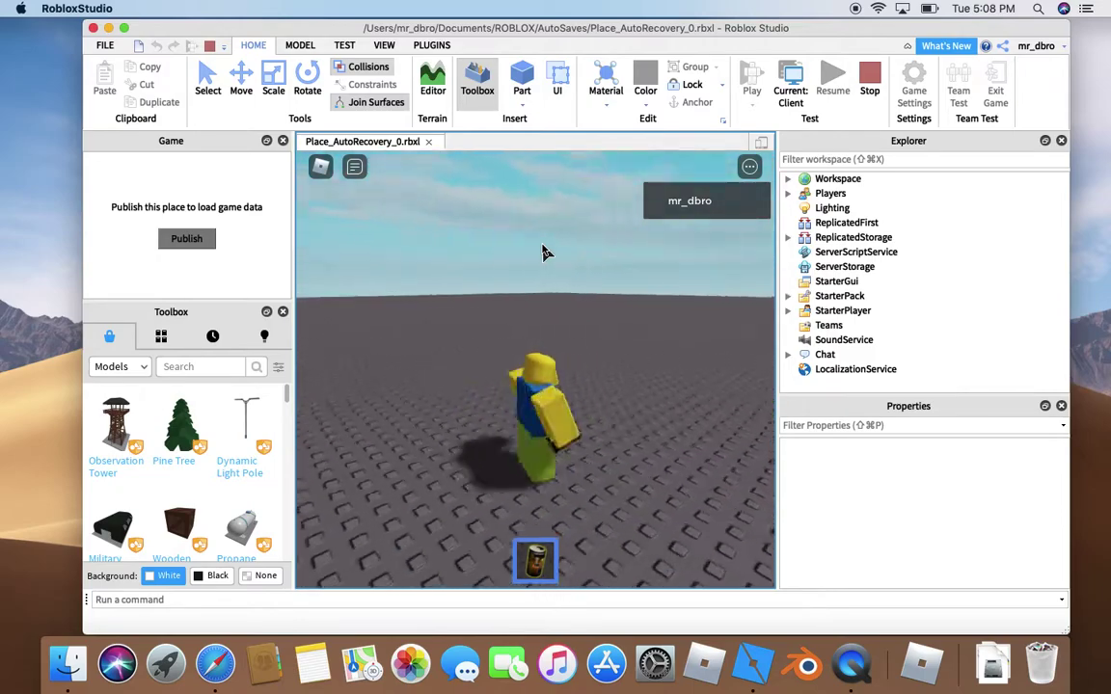
key(w)
key(s)
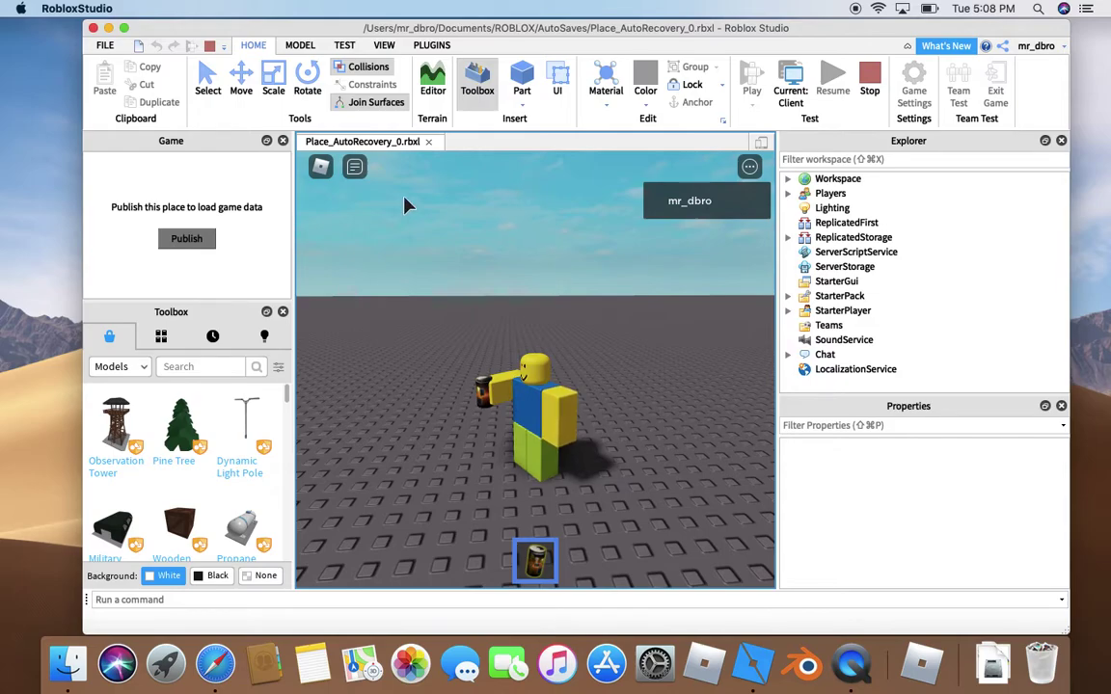
Step: Raise the sensitivity to its maximum in the in-game settings and return to the game
click(320, 166)
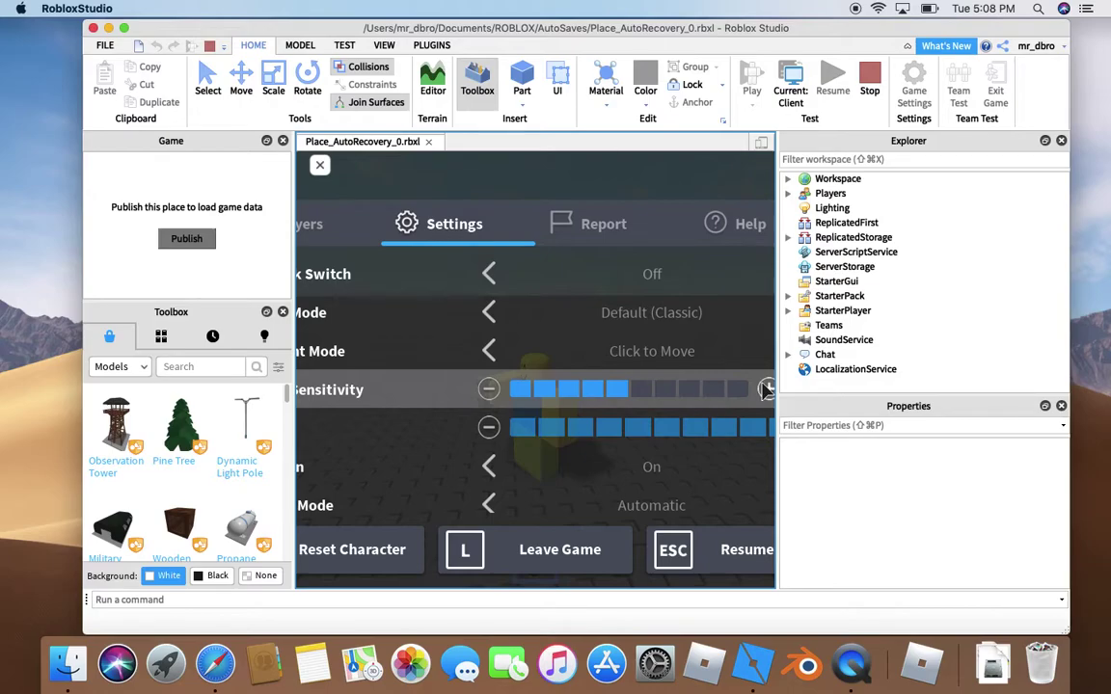
click(766, 388)
click(766, 388)
click(767, 388)
click(319, 166)
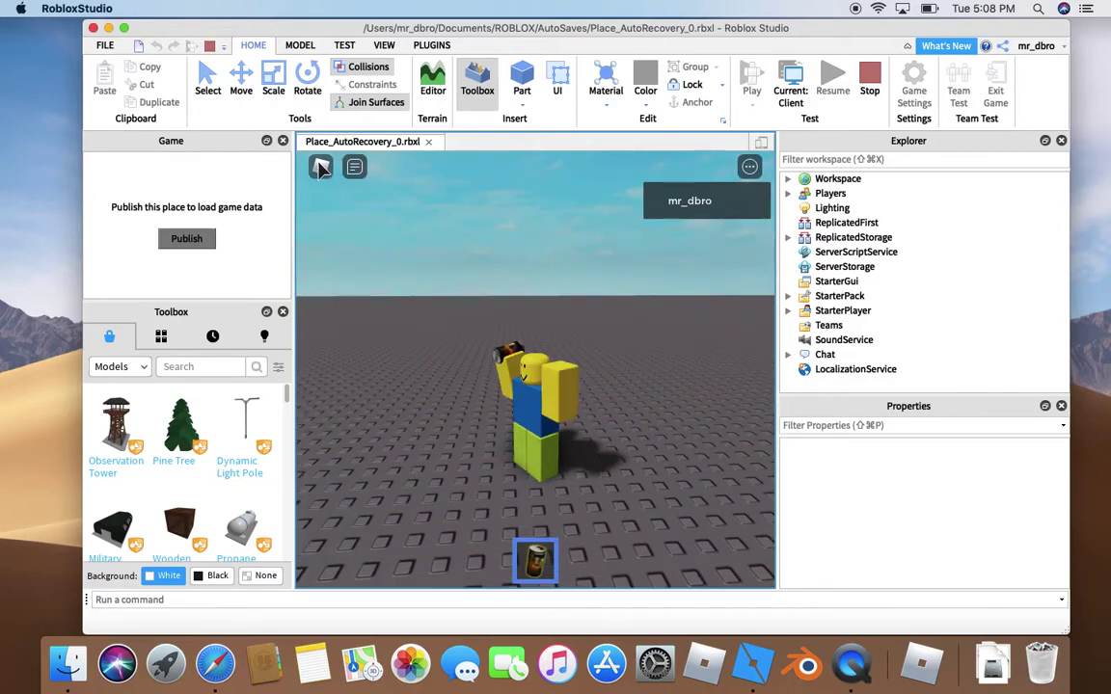
key(Escape)
click(445, 231)
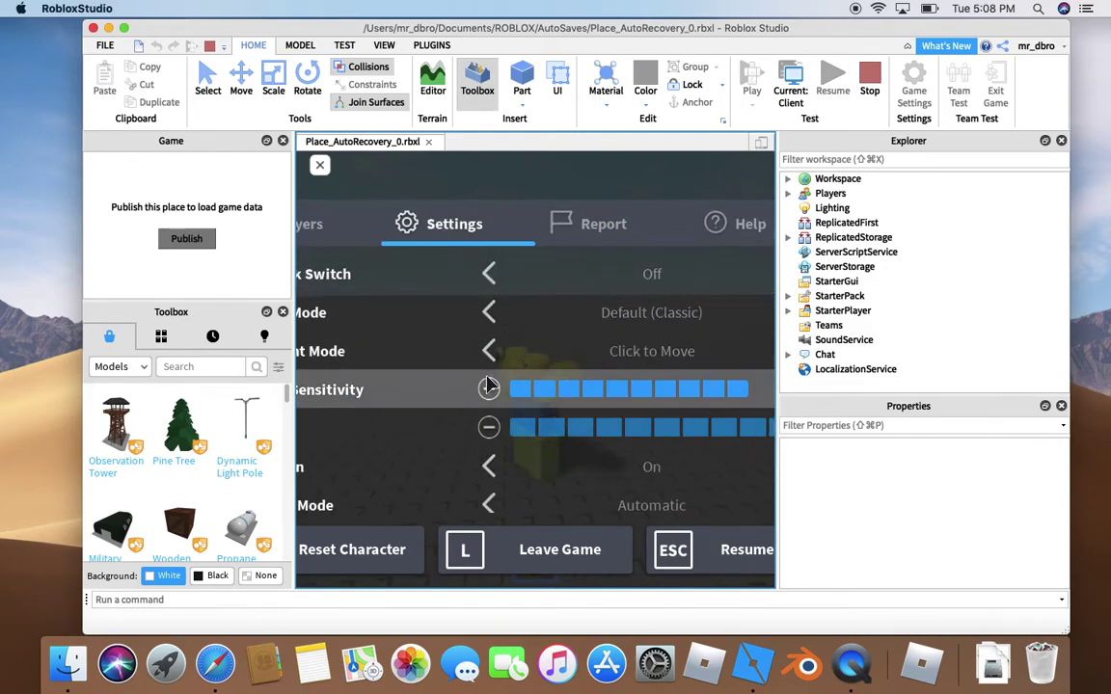
click(319, 166)
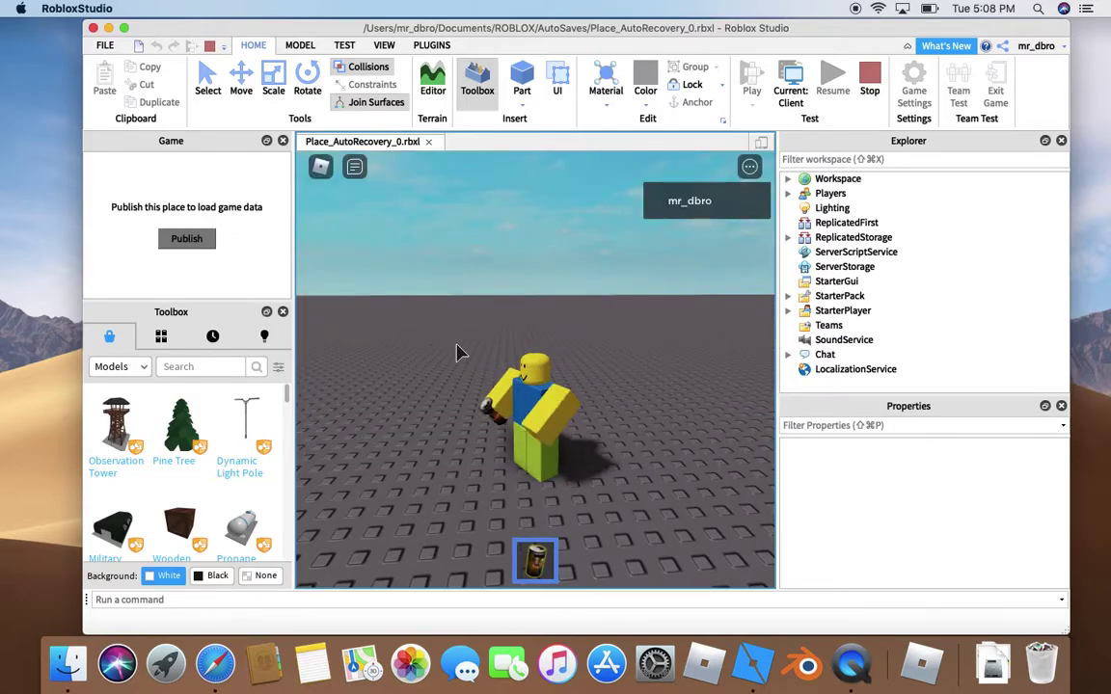
Step: Put away the Bloxy cola, move and jump the noob character around to examine its movement, and end the play test
key(1)
key(space)
right_drag(562, 406, 562, 406)
key(space)
key(w)
key(s)
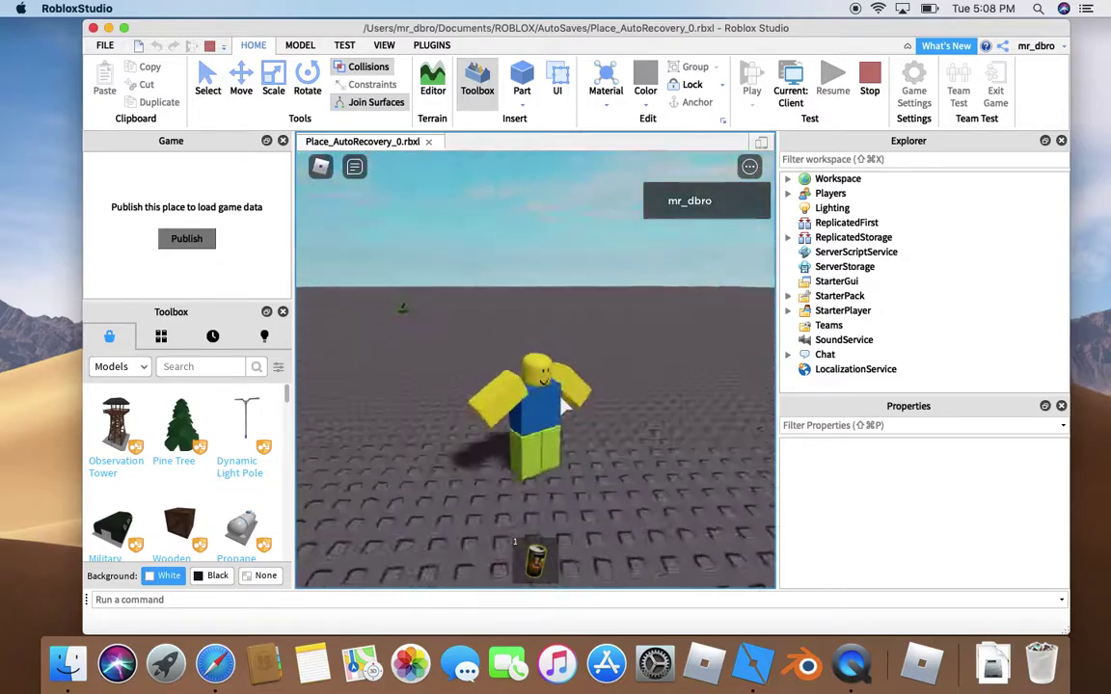
key(d)
key(w)
key(Left)
key(Right)
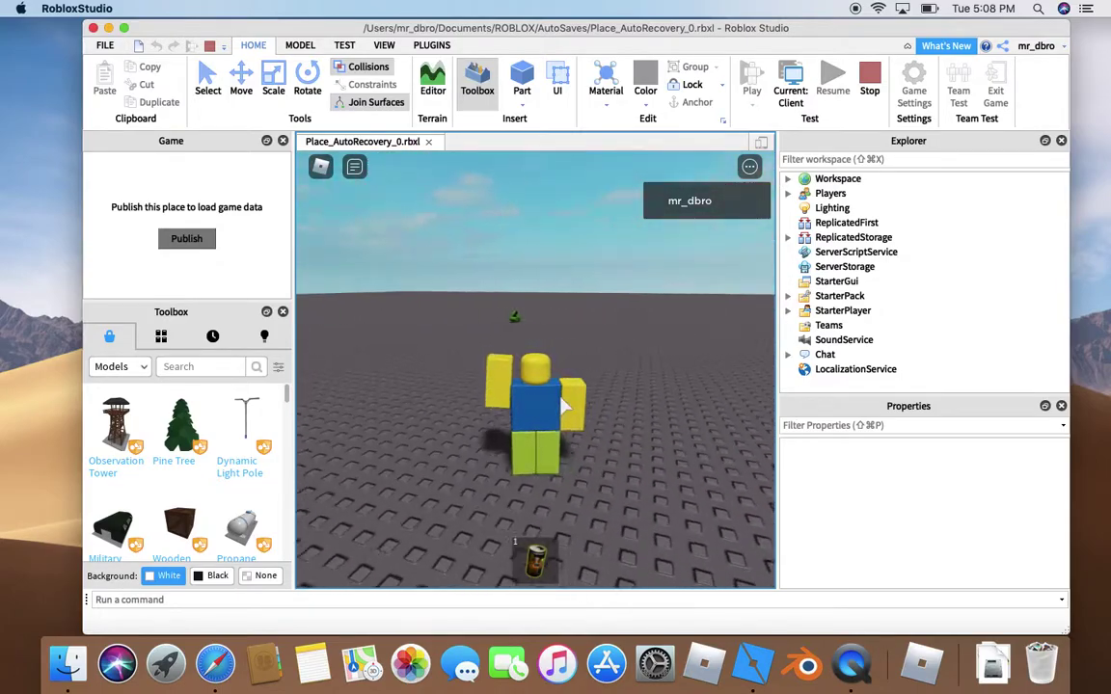
key(s)
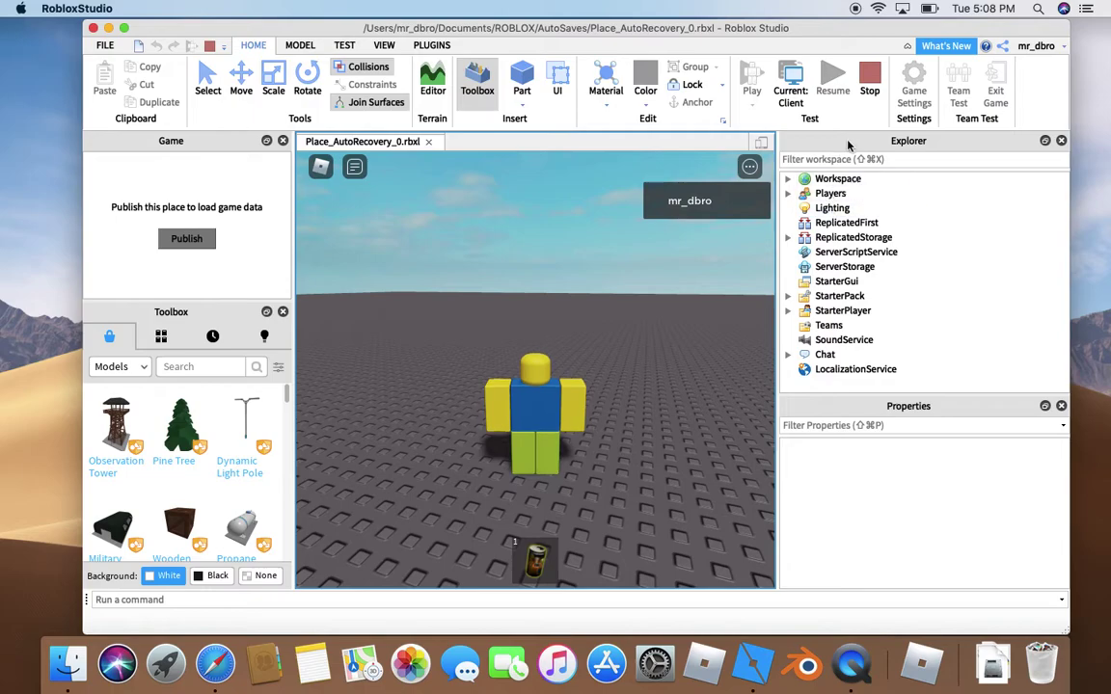
key(shift+F5)
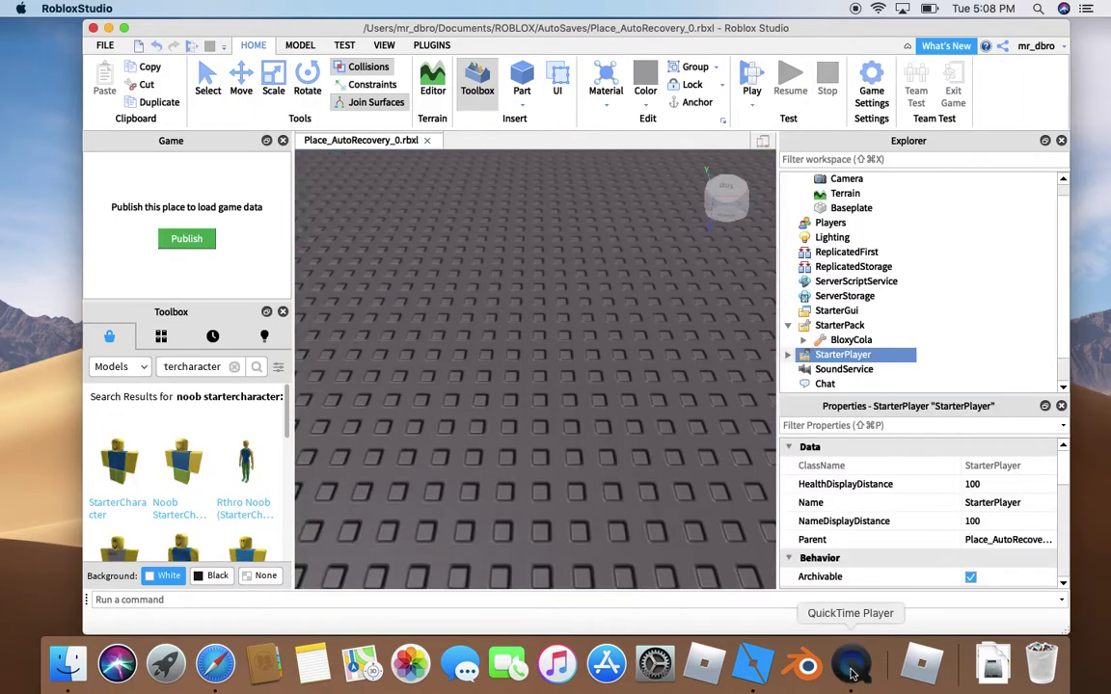